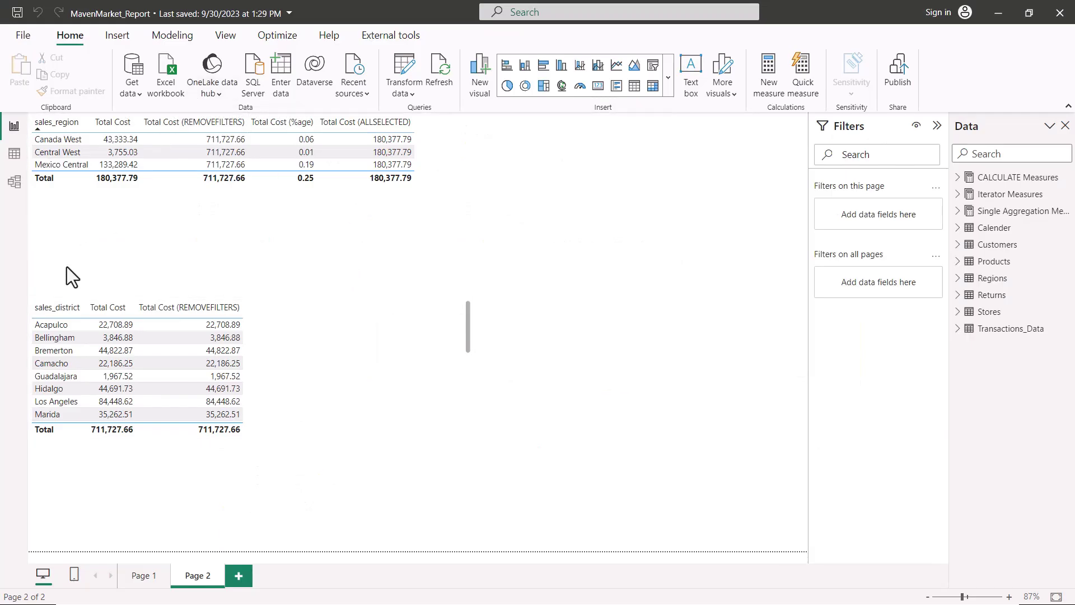
Examine the active and inactive relationships between the Calender and Transactions_Data tables in the model diagram
left_click(13, 184)
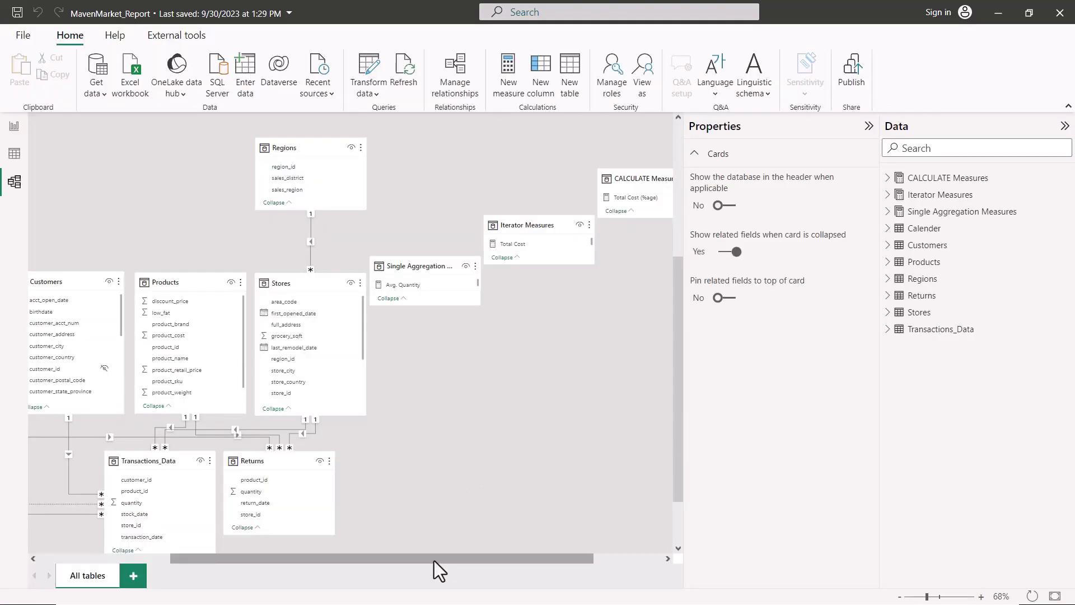
left_click_drag(432, 561, 280, 552)
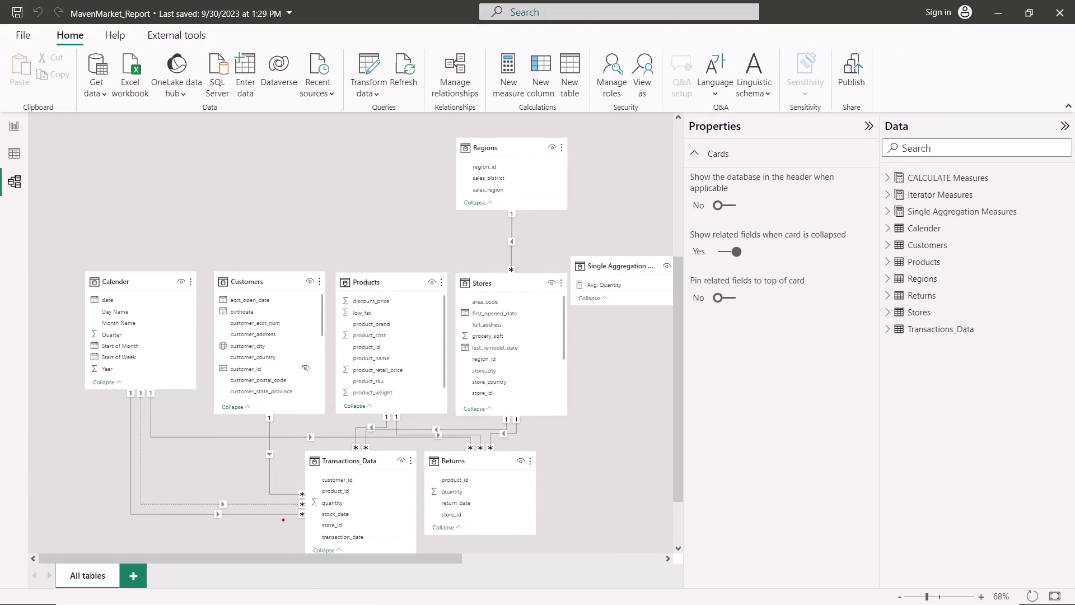
mouse_move(91, 372)
left_mouse_down()
mouse_move(142, 476)
mouse_move(225, 528)
mouse_move(326, 538)
left_mouse_up()
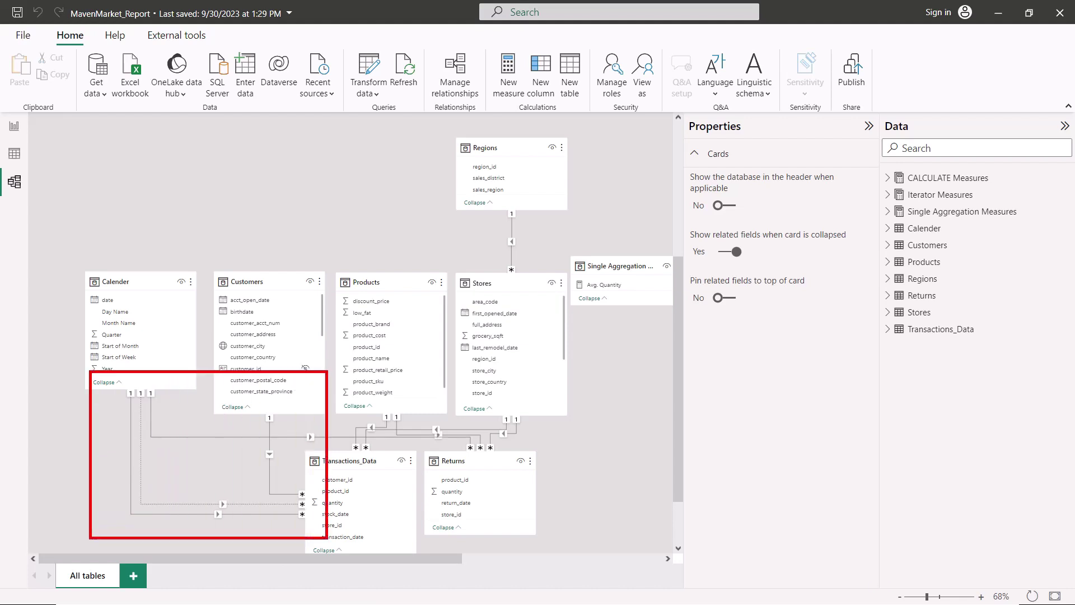
key("Escape")
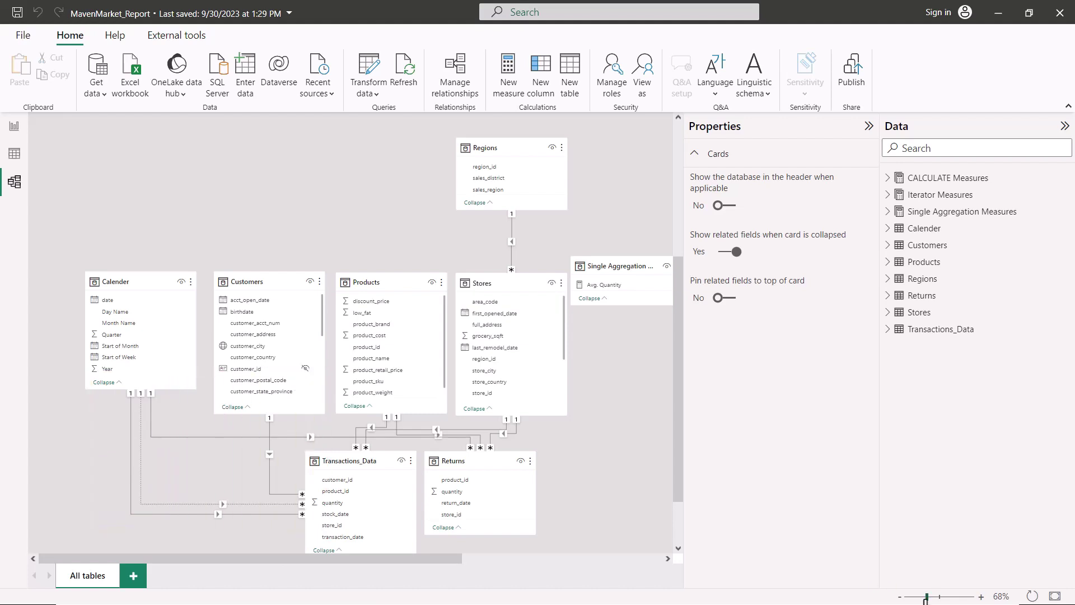
left_click_drag(926, 597, 937, 598)
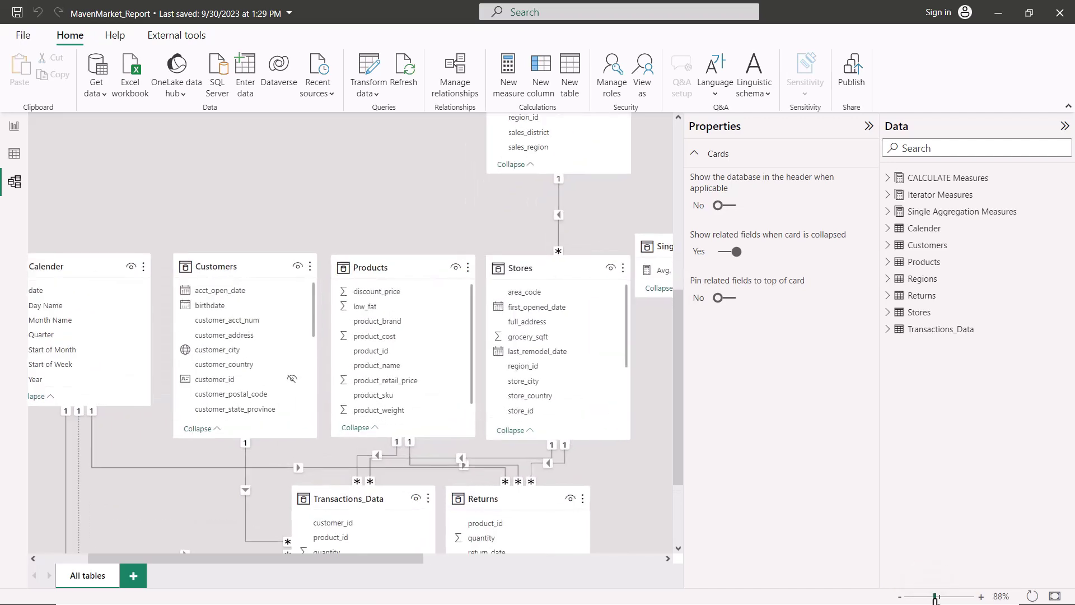
scroll(360, 440, "down", 3)
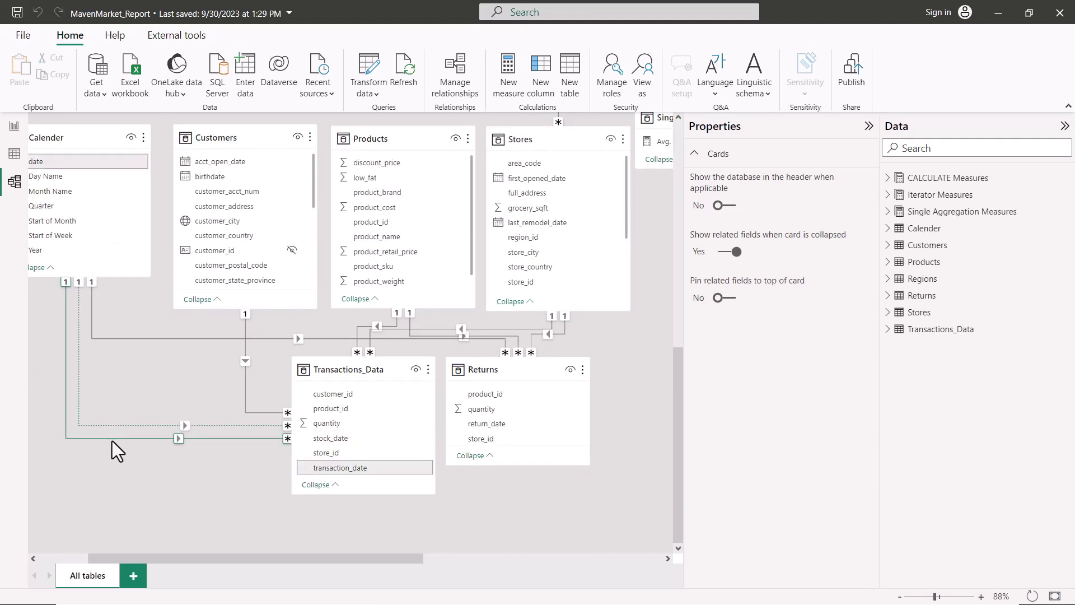
left_click_drag(132, 558, 109, 559)
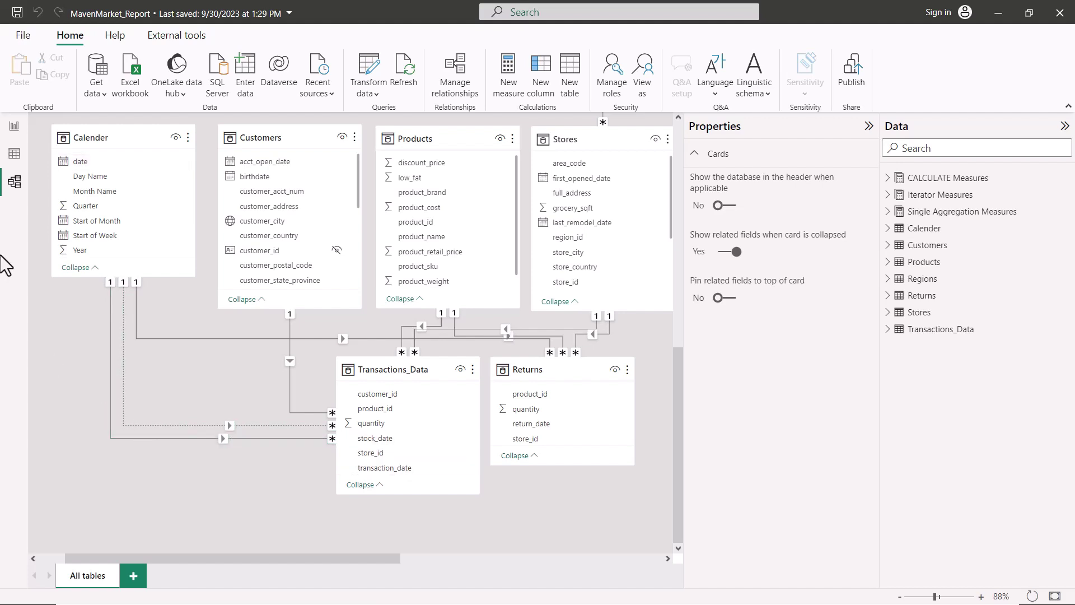
Examine the transaction_date, stock_date, product_id and quantity columns in the Transactions_Data table, and return to the model diagram
left_click(14, 153)
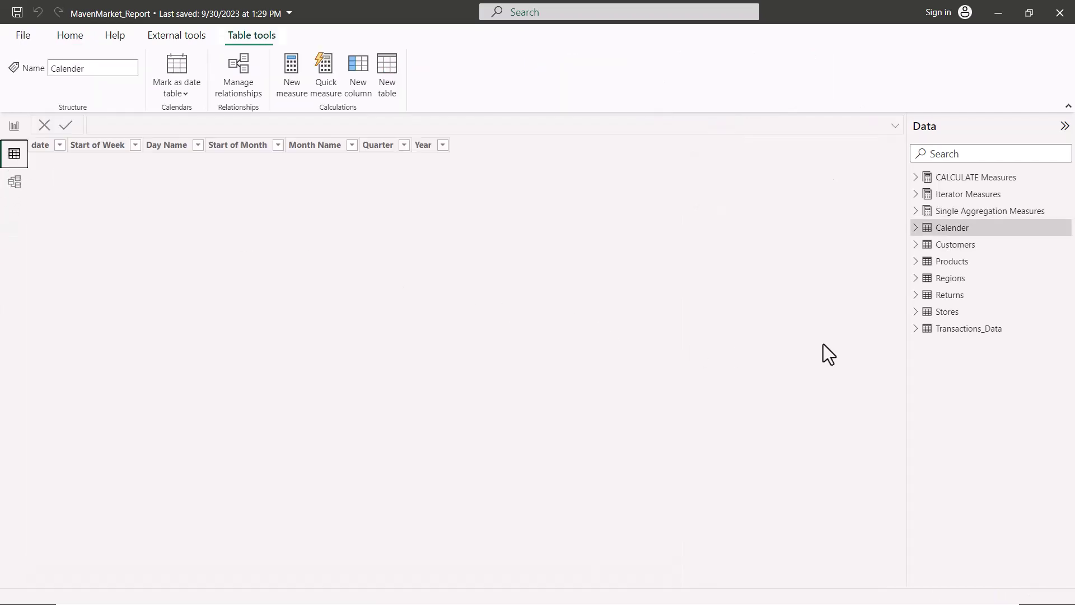
left_click(962, 331)
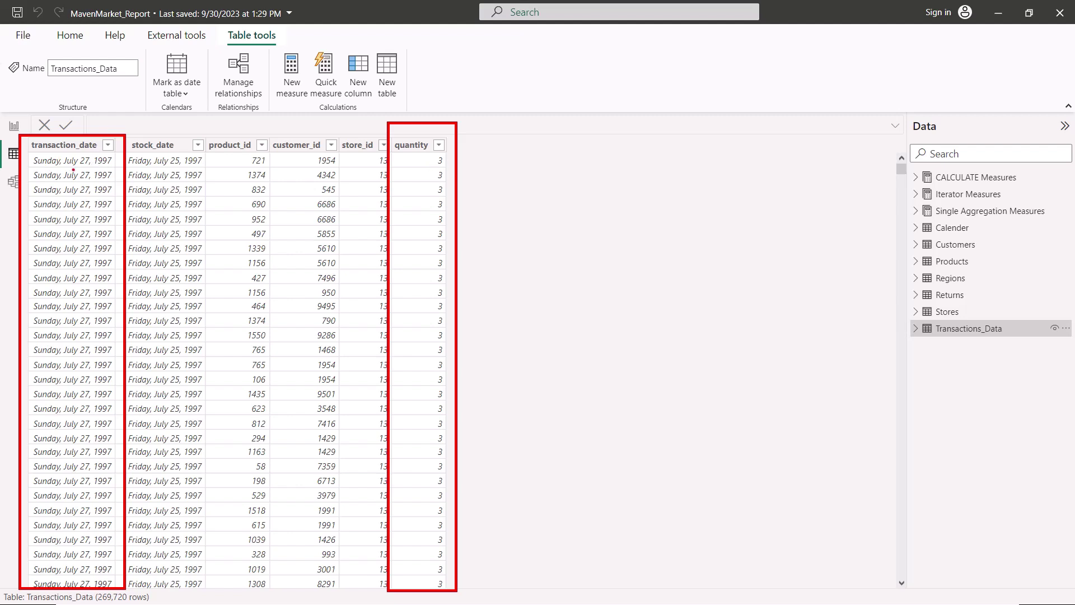
left_click_drag(51, 170, 99, 166)
left_click_drag(435, 168, 445, 166)
left_click_drag(242, 166, 269, 165)
key("Escape")
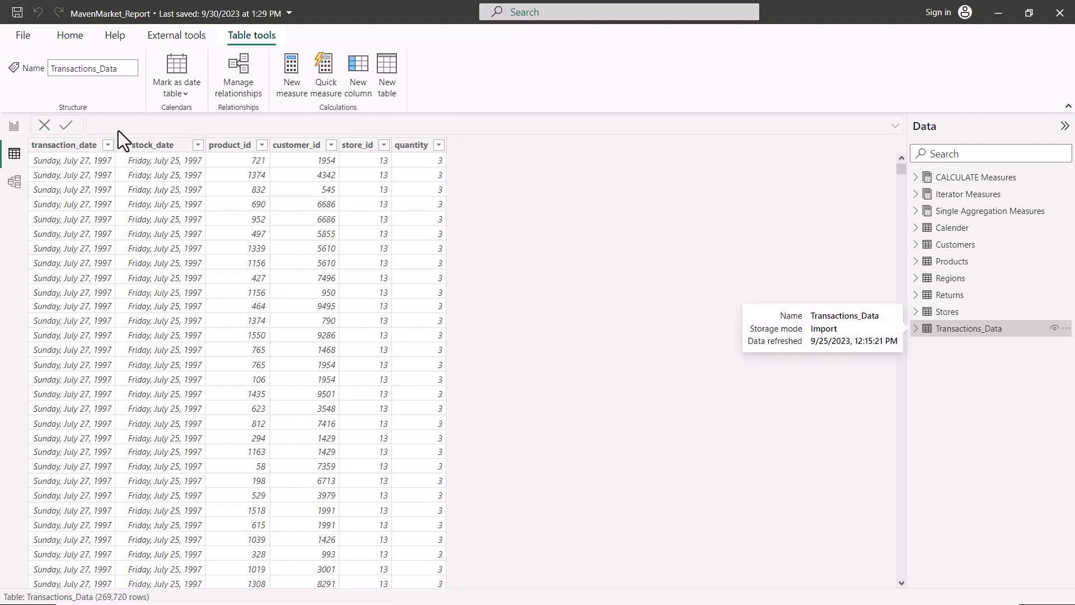
mouse_move(115, 124)
left_mouse_down()
mouse_move(156, 418)
mouse_move(218, 596)
left_mouse_up()
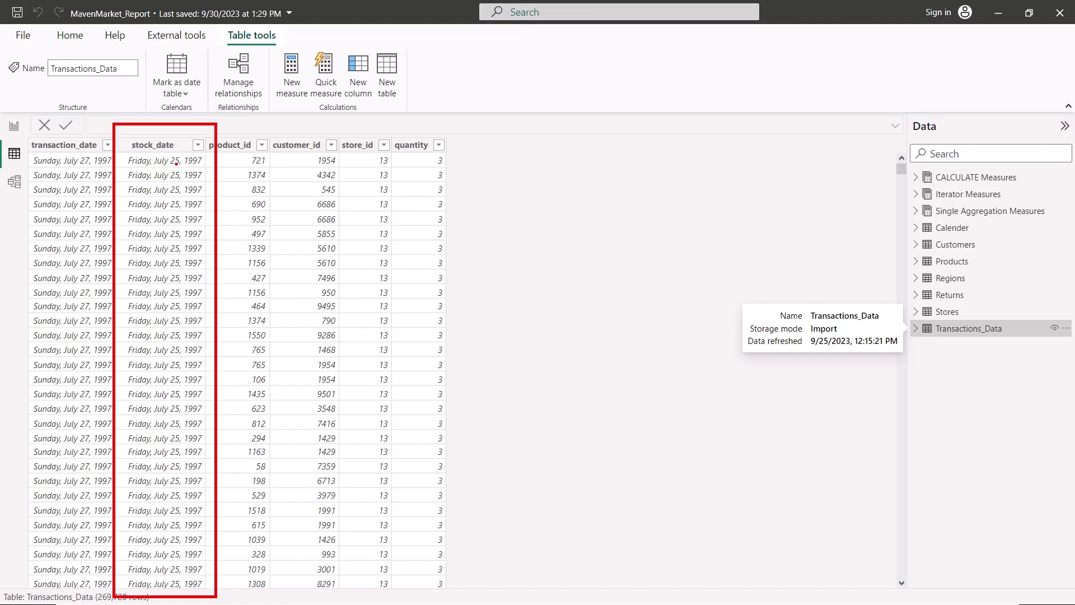
left_click_drag(433, 168, 453, 167)
left_click_drag(51, 167, 84, 167)
mouse_move(140, 106)
left_mouse_down()
mouse_move(148, 136)
mouse_move(160, 128)
mouse_move(150, 136)
left_mouse_up()
mouse_move(60, 109)
left_mouse_down()
mouse_move(62, 143)
mouse_move(75, 130)
left_mouse_up()
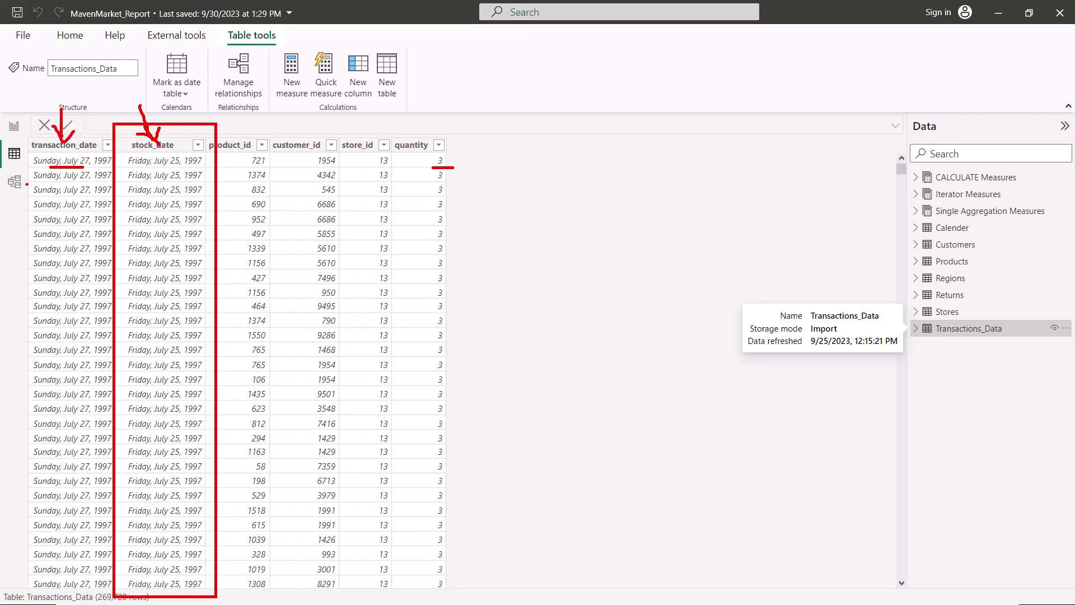
left_click(14, 183)
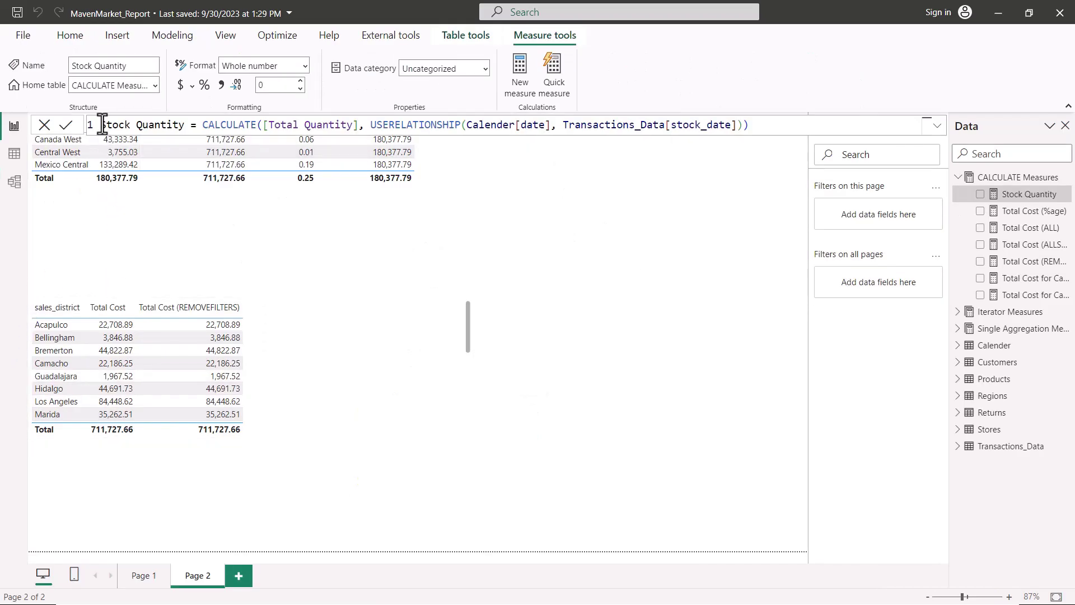
Review the CALCULATE and USERELATIONSHIP functions in the Stock Quantity measure's formula
left_click_drag(100, 124, 185, 124)
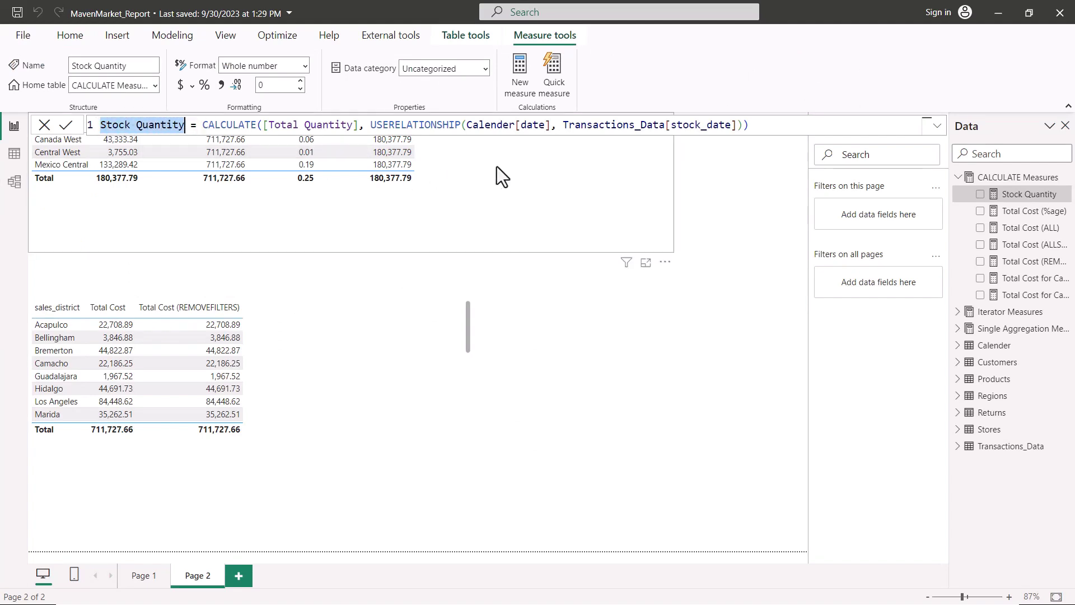
left_click(203, 125)
left_click_drag(203, 126, 257, 124)
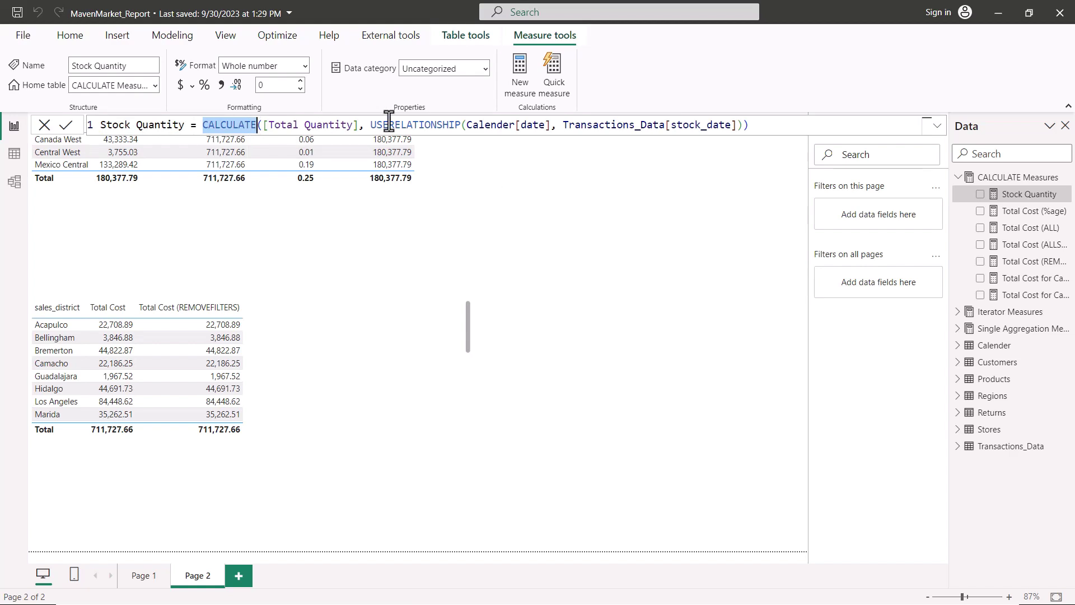
left_click_drag(369, 125, 460, 126)
double_click(414, 125)
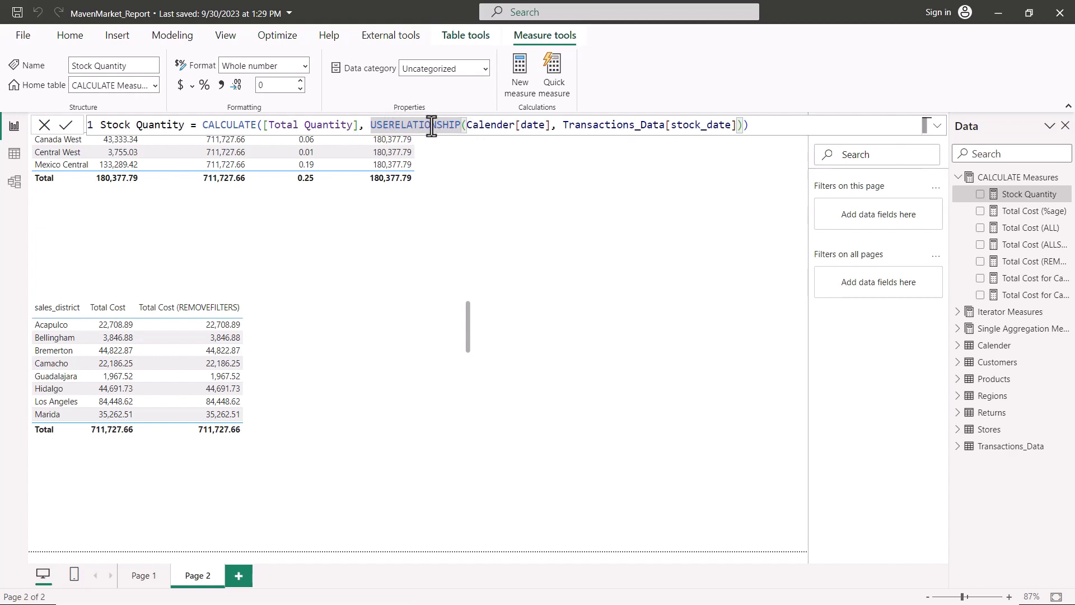
Switch to the DAX Guide page in the browser and read the USERELATIONSHIP description, syntax and column parameters
key("alt+Tab")
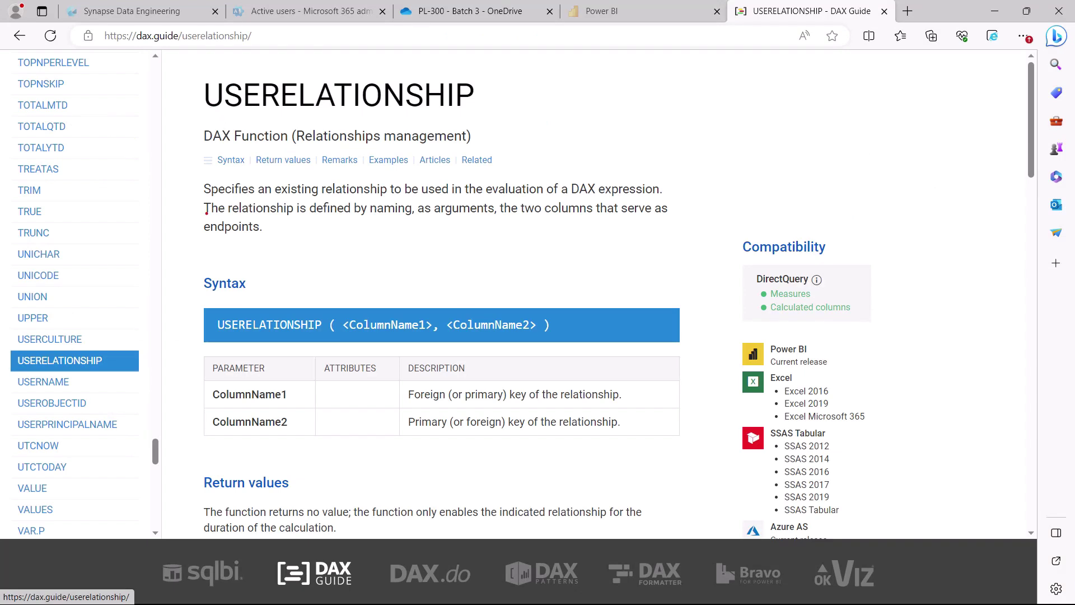
mouse_move(191, 176)
left_mouse_down()
mouse_move(365, 230)
mouse_move(676, 238)
left_mouse_up()
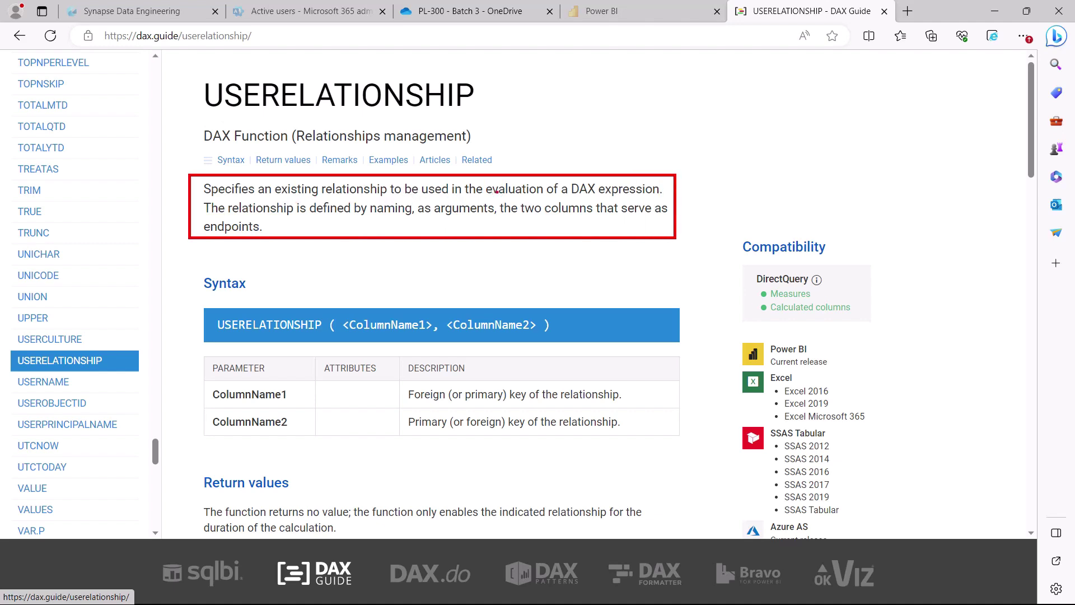
left_click_drag(497, 199, 654, 194)
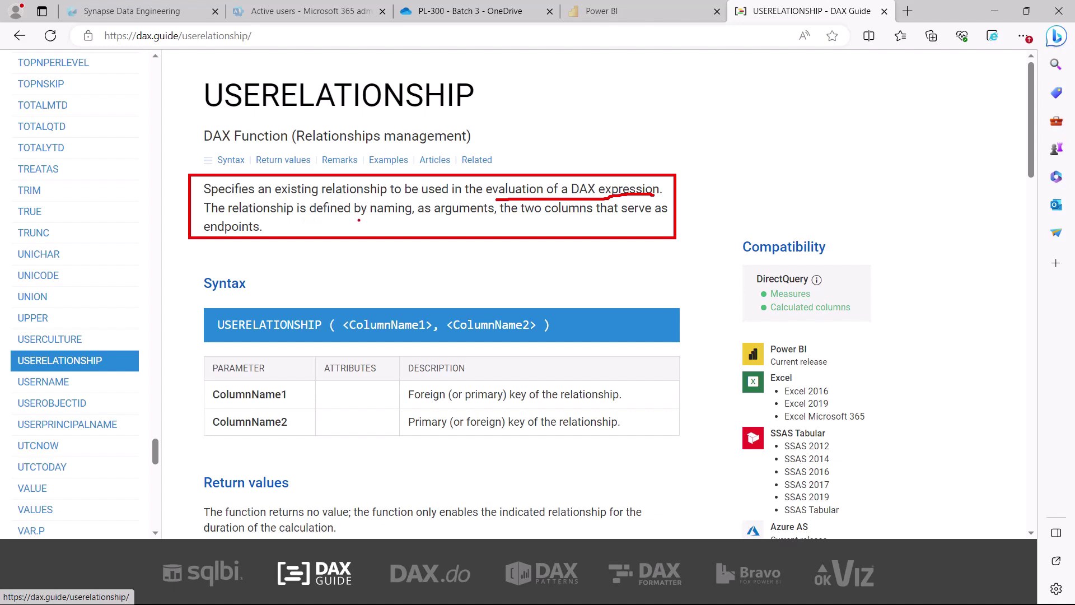
left_click_drag(364, 220, 450, 219)
left_click_drag(176, 283, 602, 344)
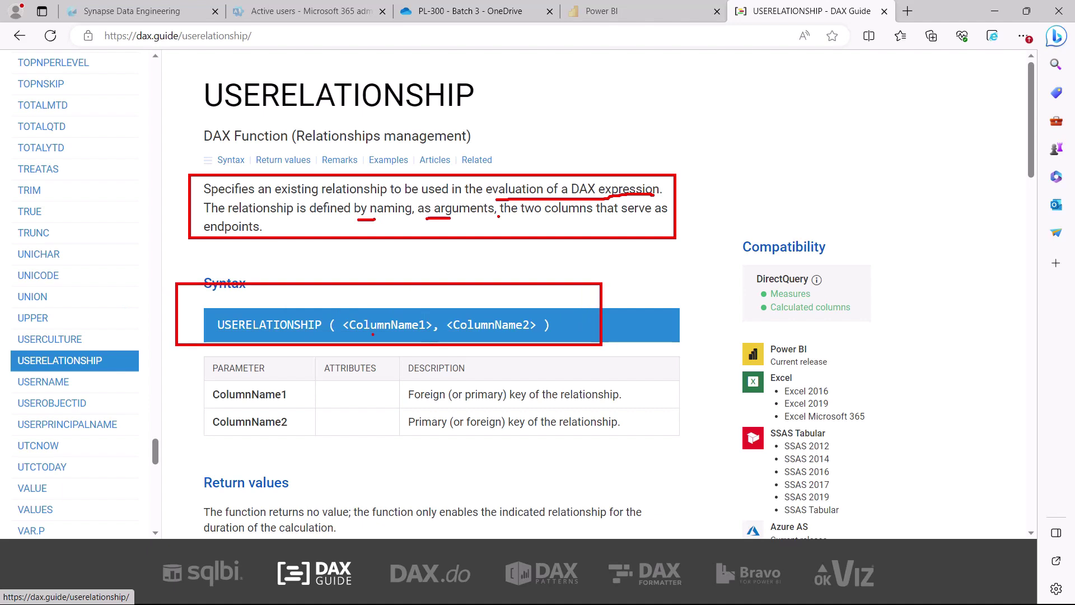
left_click_drag(365, 334, 514, 335)
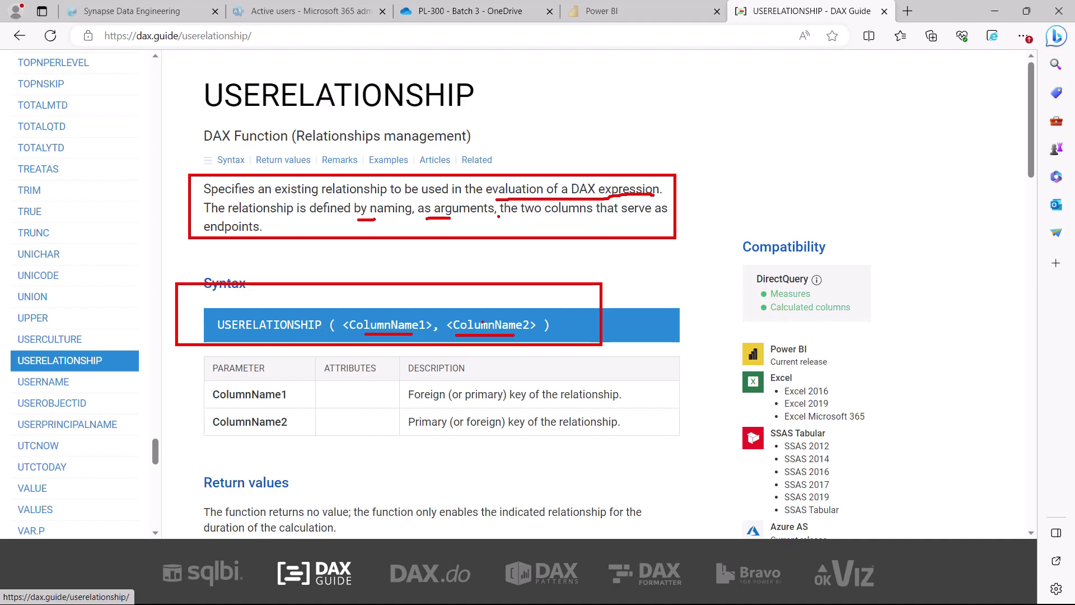
key("Escape")
scroll(458, 319, "down", 1)
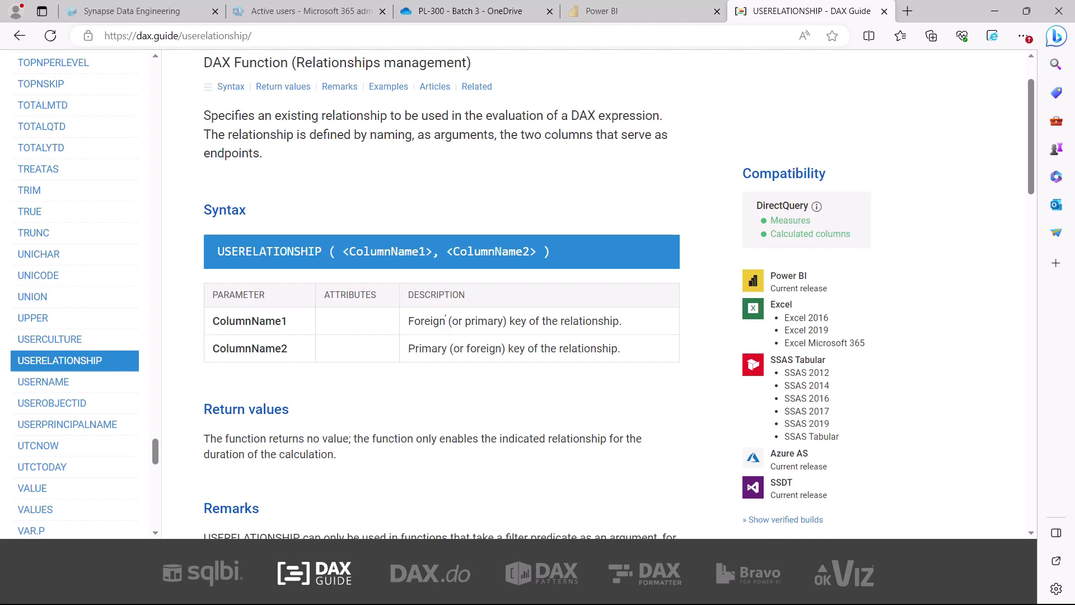
mouse_move(180, 271)
left_mouse_down()
mouse_move(604, 395)
mouse_move(694, 384)
left_mouse_up()
left_click_drag(262, 329, 319, 329)
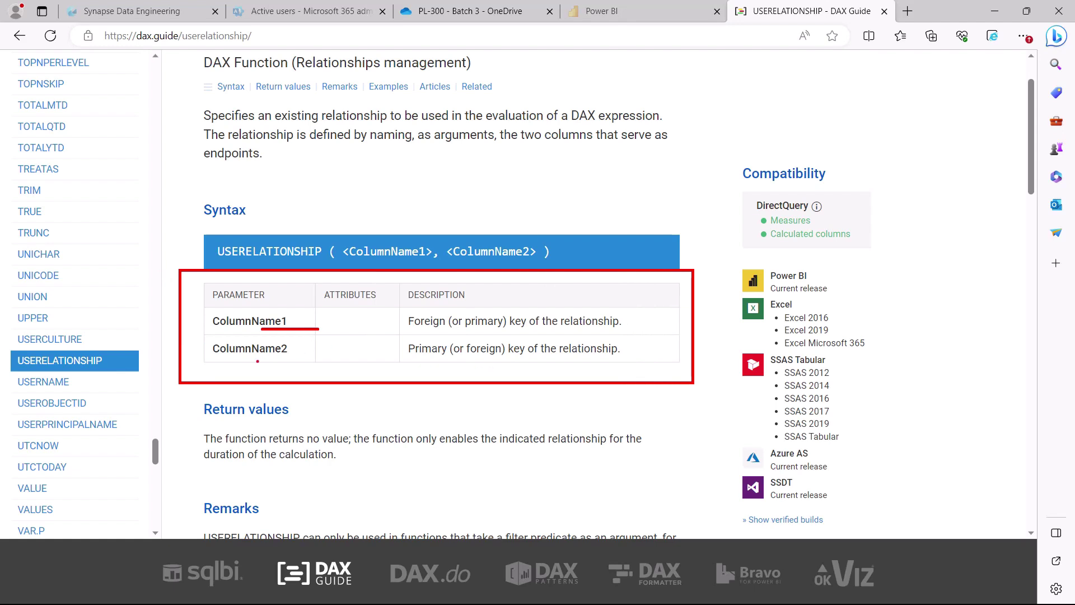
left_click_drag(257, 361, 289, 355)
left_click_drag(351, 262, 430, 259)
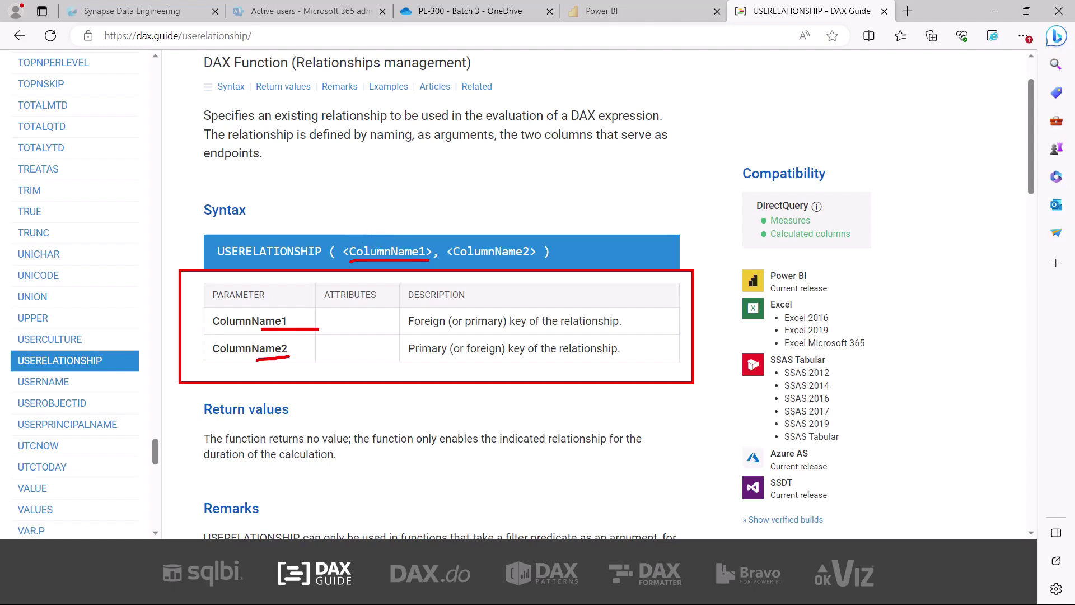
left_click_drag(454, 261, 543, 264)
Return to Power BI Desktop and examine the Stock Quantity measure's Total Quantity expression and its USERELATIONSHIP column arguments
key("alt+Tab")
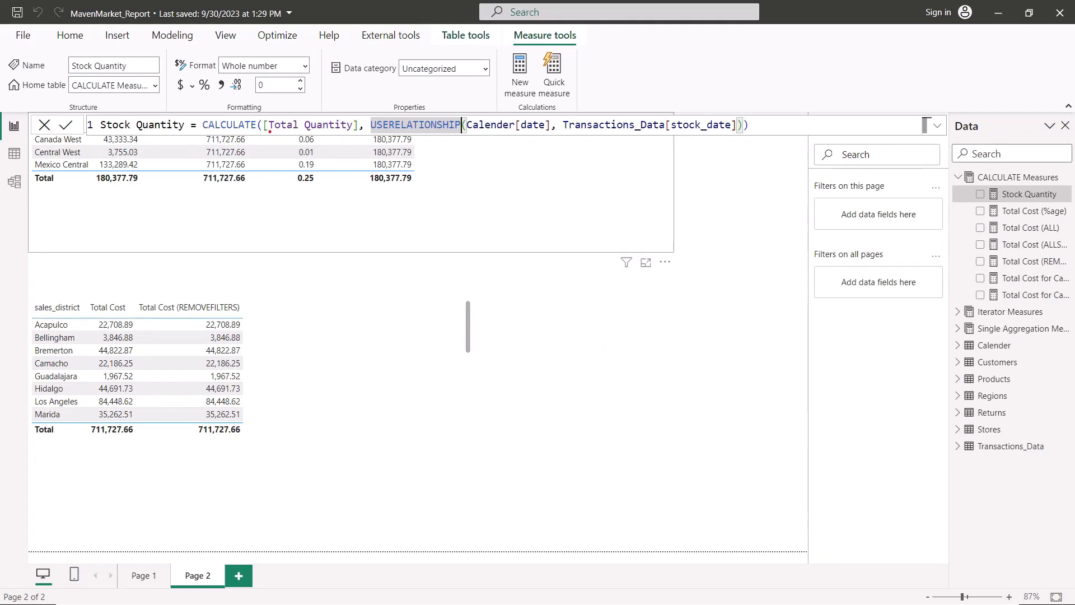
left_click_drag(269, 133, 365, 136)
left_click_drag(118, 135, 169, 134)
left_click(381, 133)
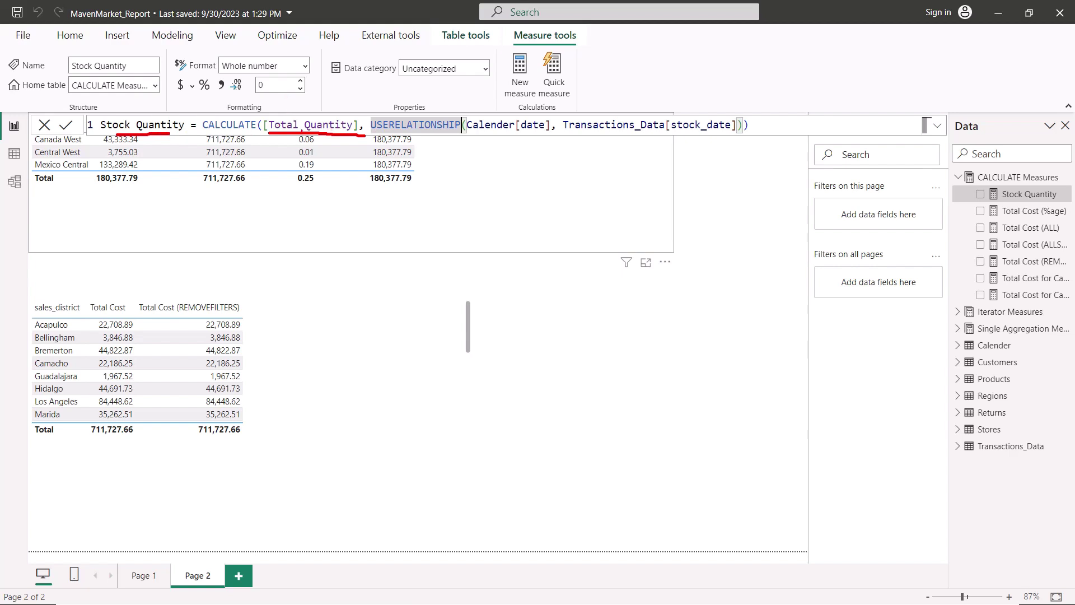
left_click_drag(376, 132, 731, 135)
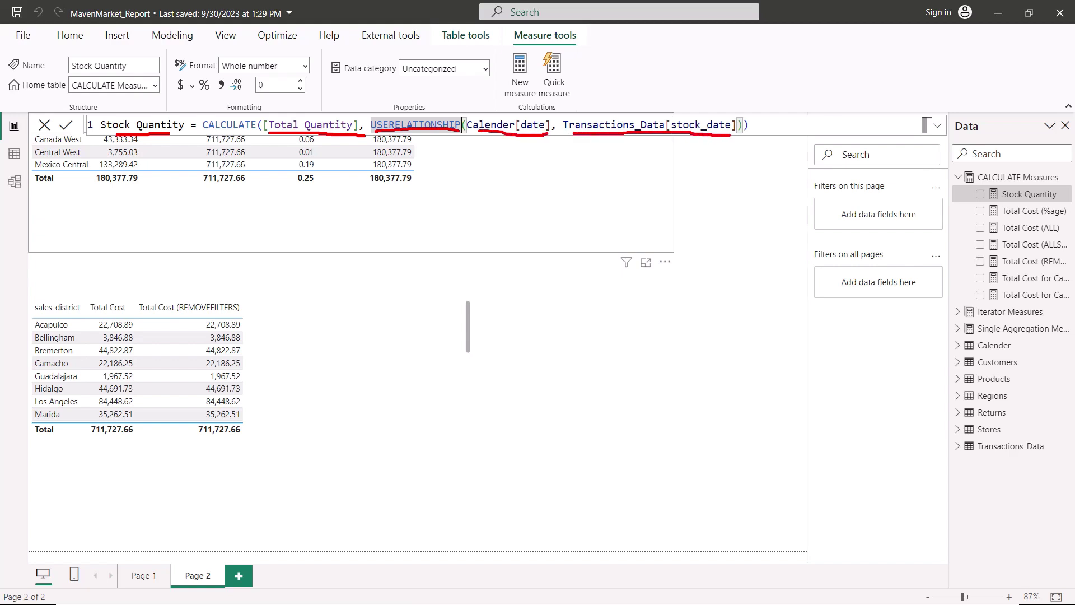
left_click_drag(513, 112, 536, 106)
left_click_drag(650, 114, 685, 90)
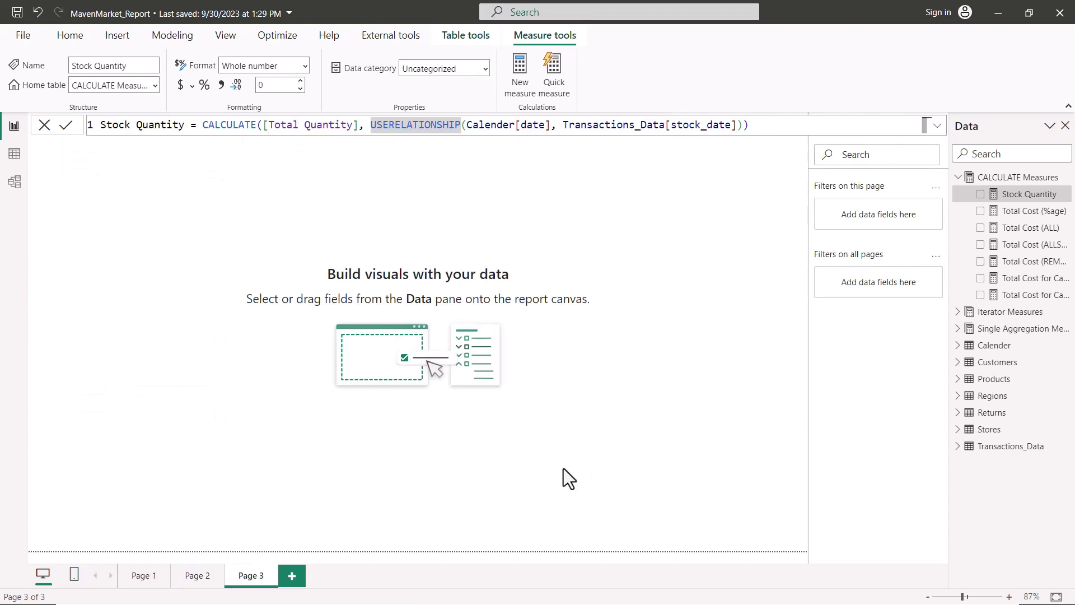
Create a table visual from the Calender date field on the blank Page 3 and enlarge it to nearly the full page height
left_click(681, 337)
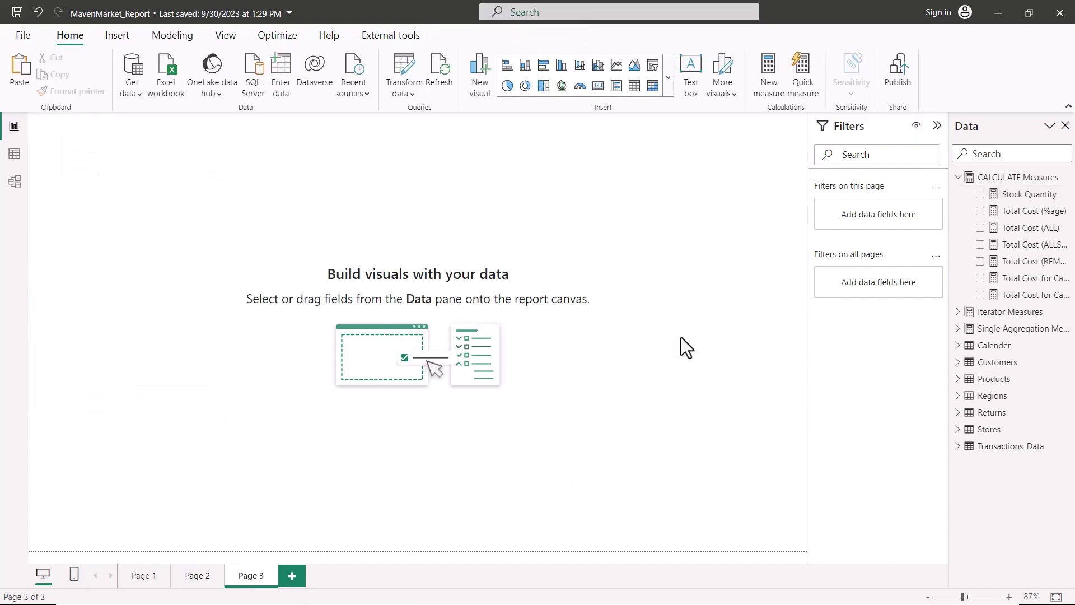
left_click(959, 178)
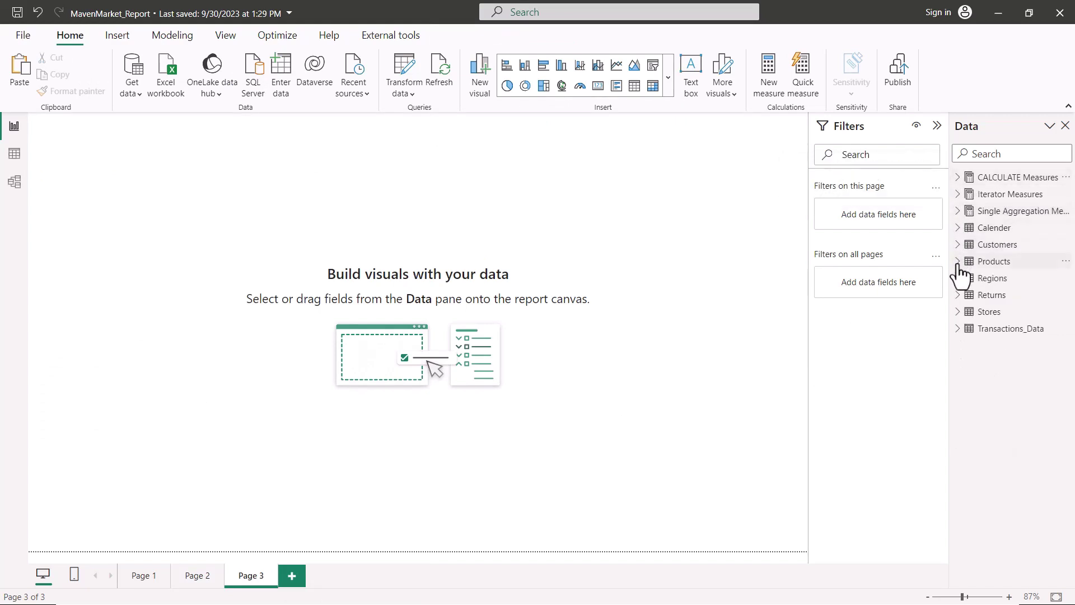
left_click(967, 227)
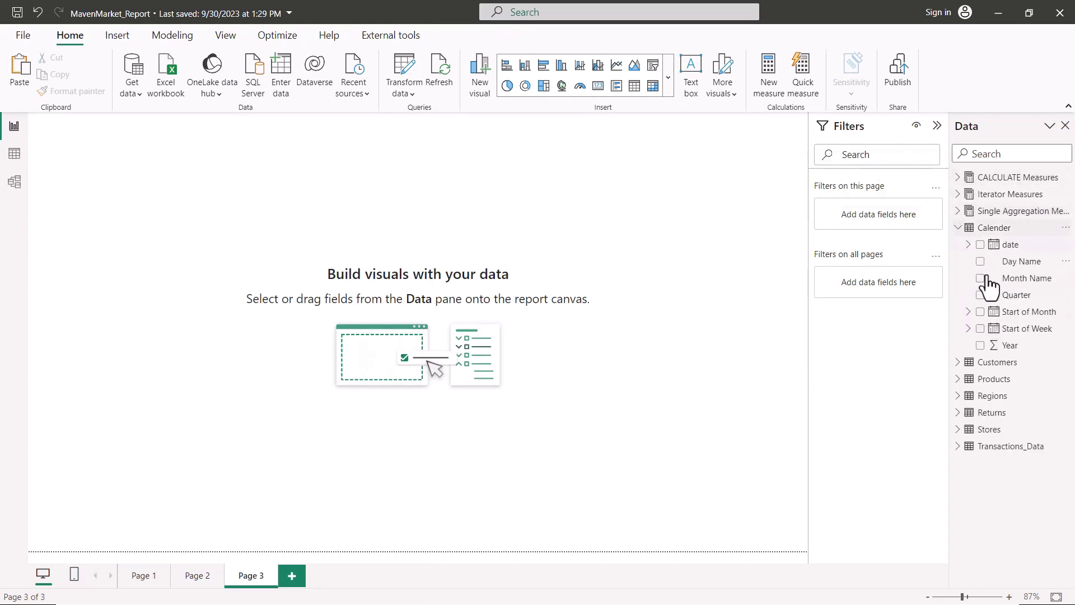
left_click_drag(1005, 246, 89, 162)
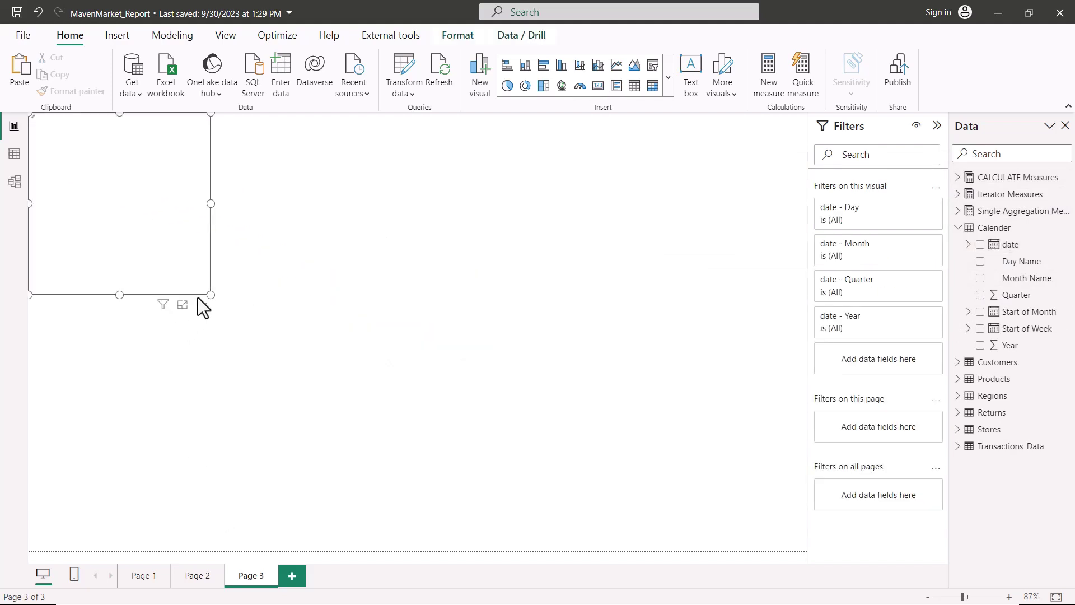
left_click_drag(208, 293, 287, 554)
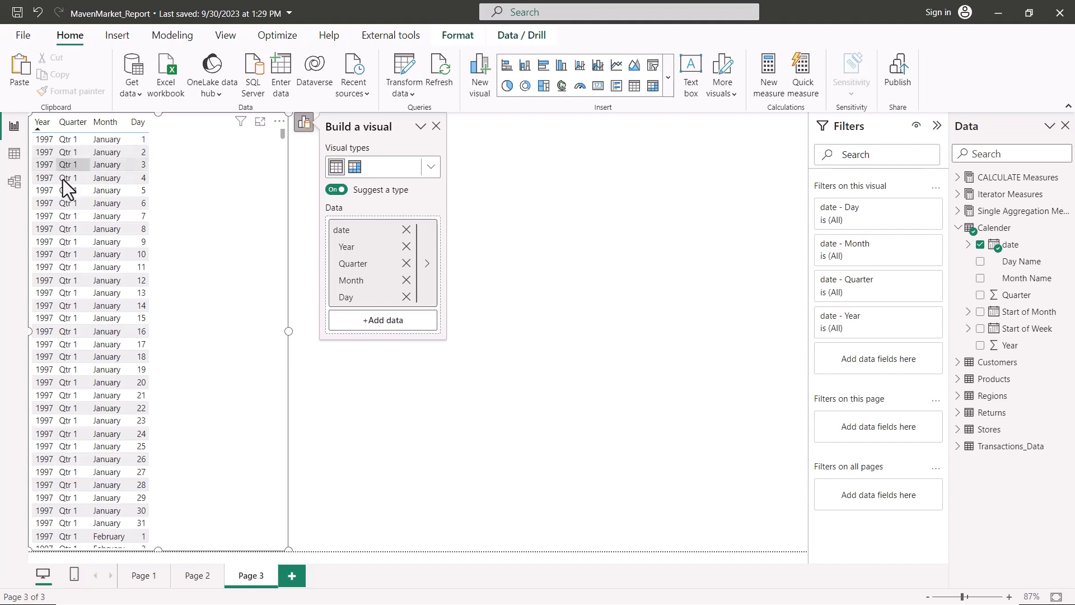
Select the Calender table in the model view and collapse its General and Advanced property sections
left_click(15, 182)
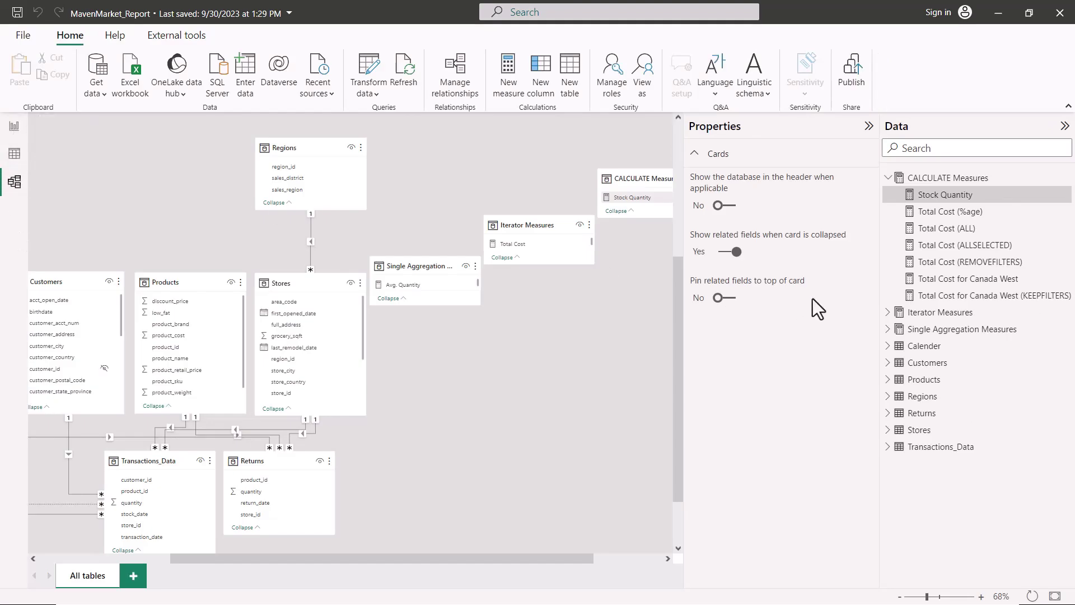
left_click(887, 178)
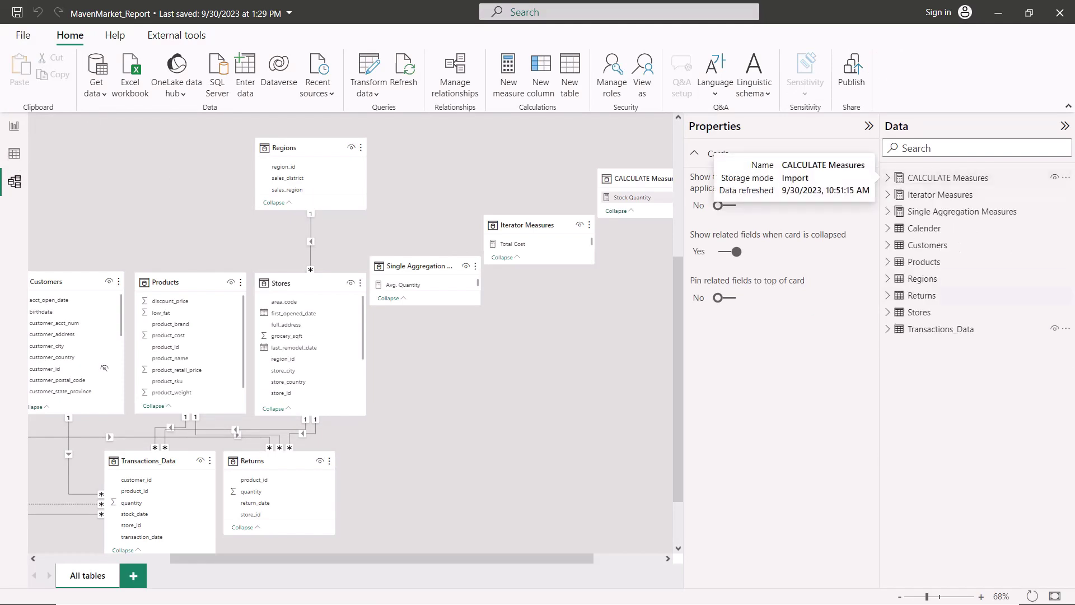
left_click(924, 230)
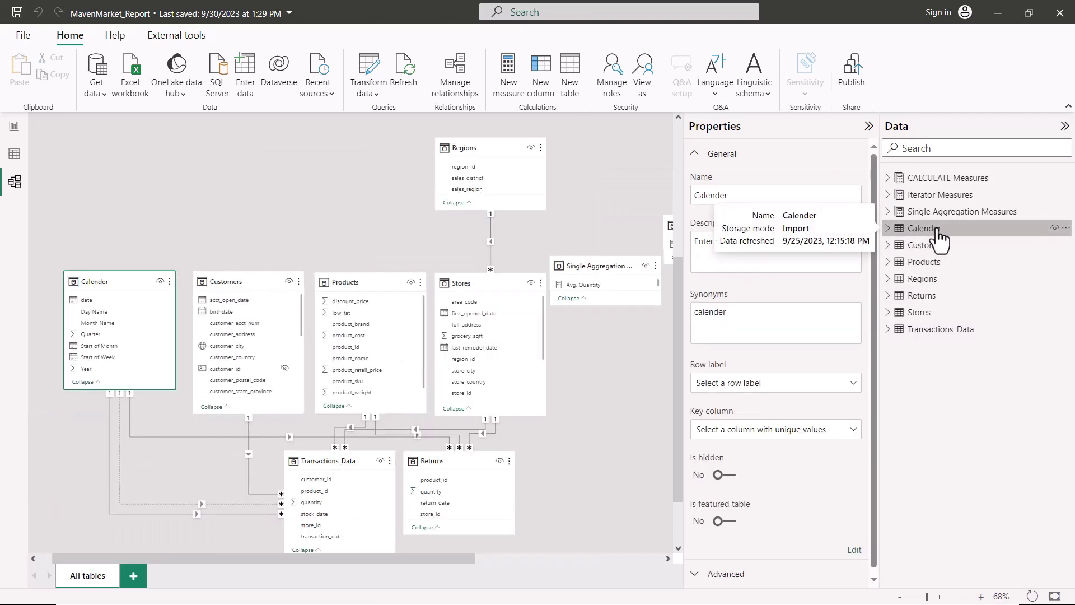
left_click(694, 156)
left_click(696, 183)
left_click(695, 191)
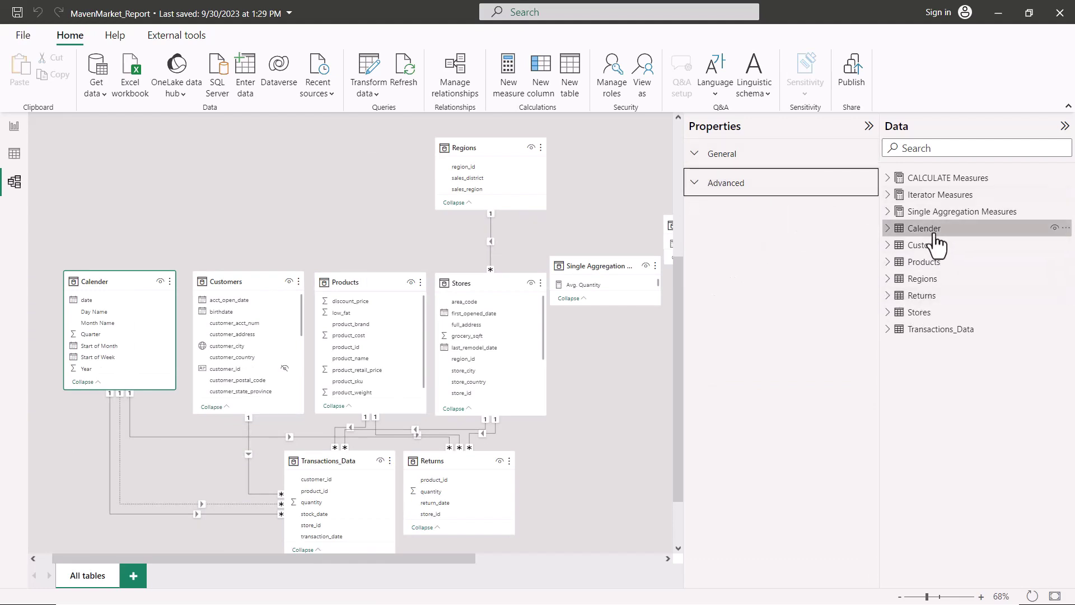
Mark the Calender table as a date table using date as the date column
mouse_move(925, 236)
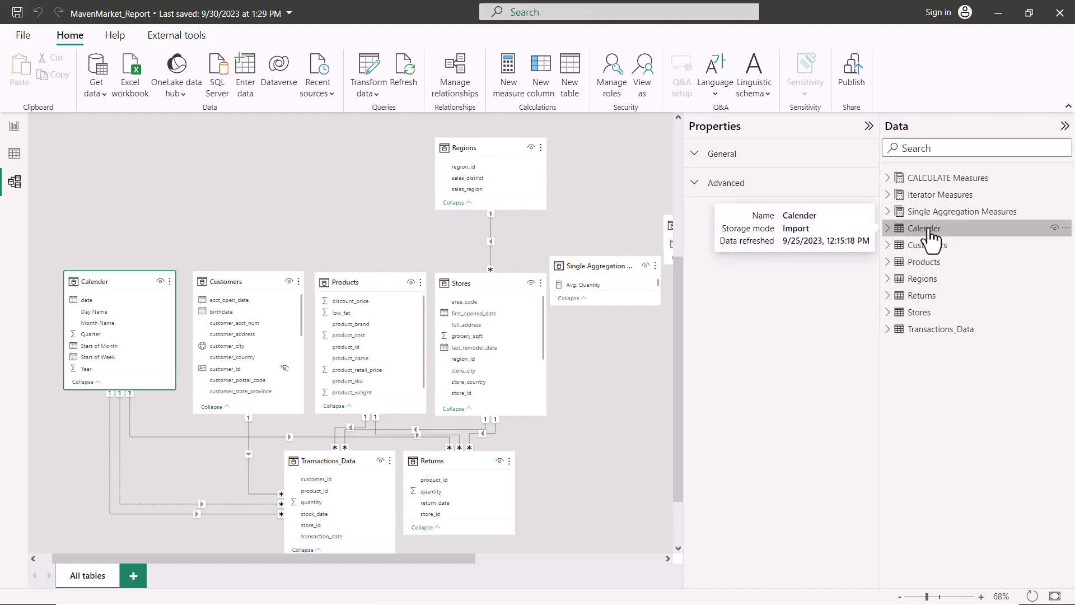
right_click(929, 230)
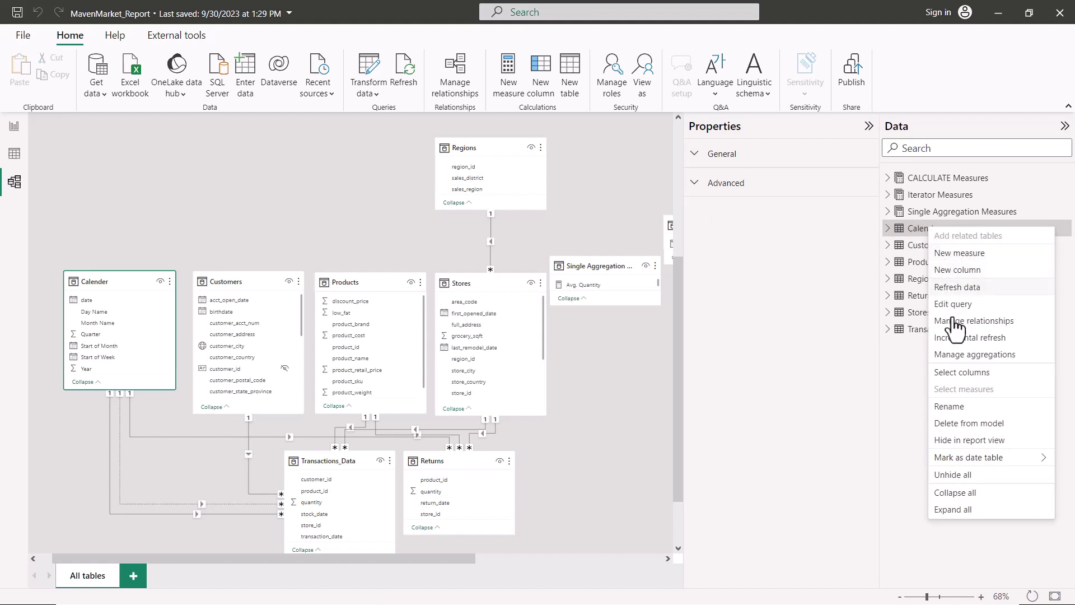
mouse_move(959, 464)
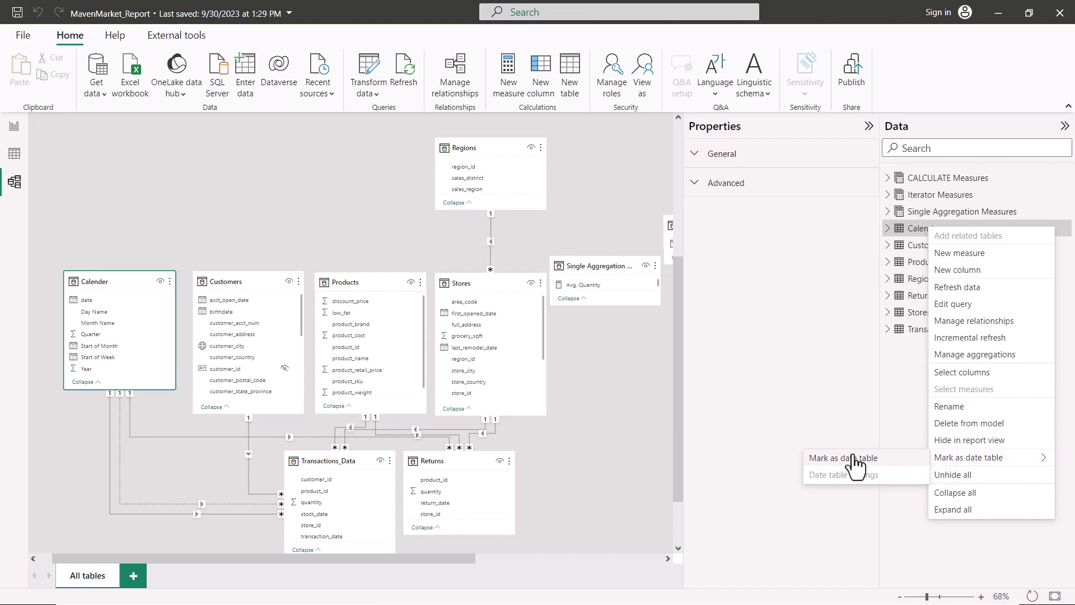
left_click(821, 459)
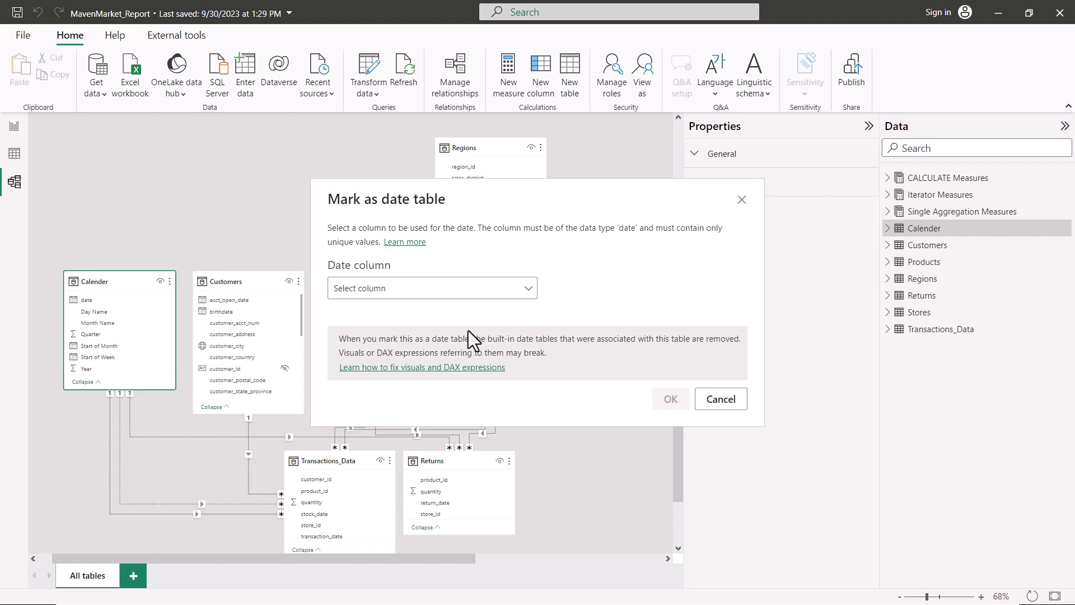
left_click(532, 288)
left_click(387, 337)
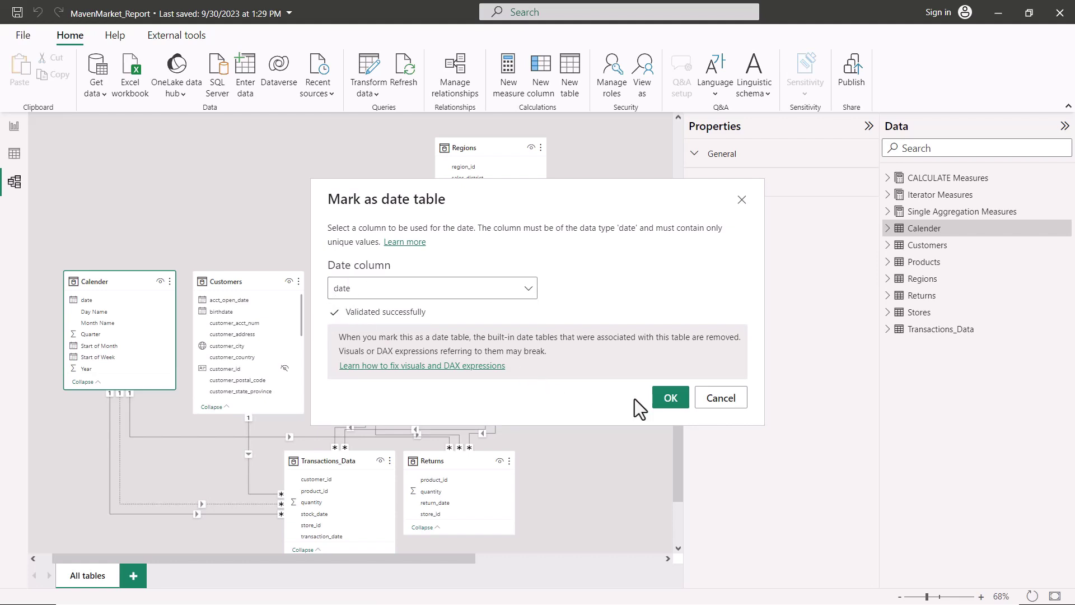
left_click(671, 398)
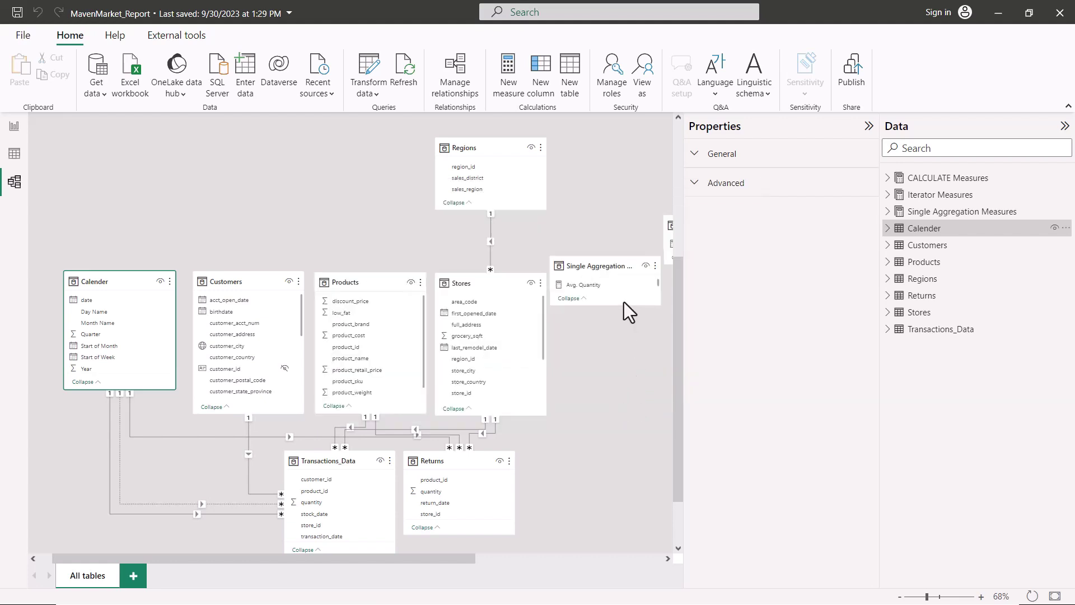
Add the Stock Quantity measure to the date visual on Page 3, keep it as a table, and look through its rows
left_click(14, 127)
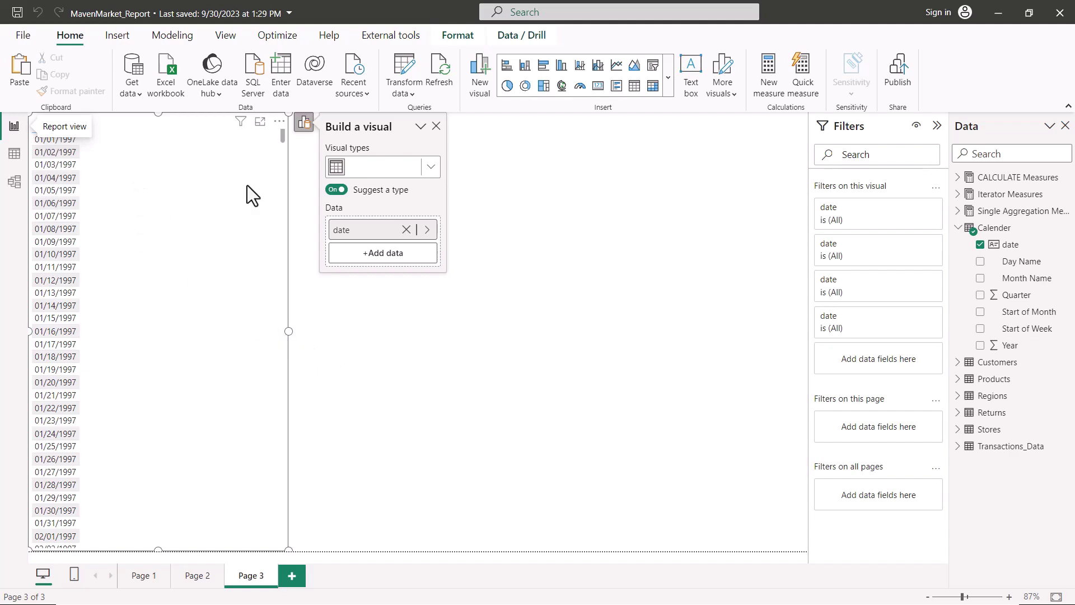
left_click(957, 228)
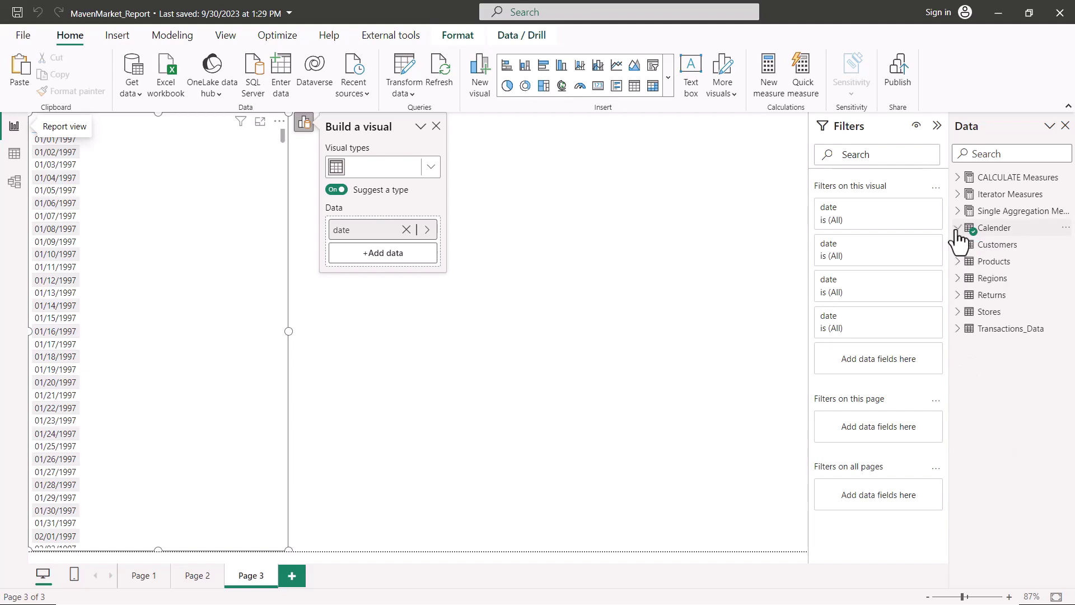
left_click(959, 178)
left_click_drag(1026, 202, 147, 203)
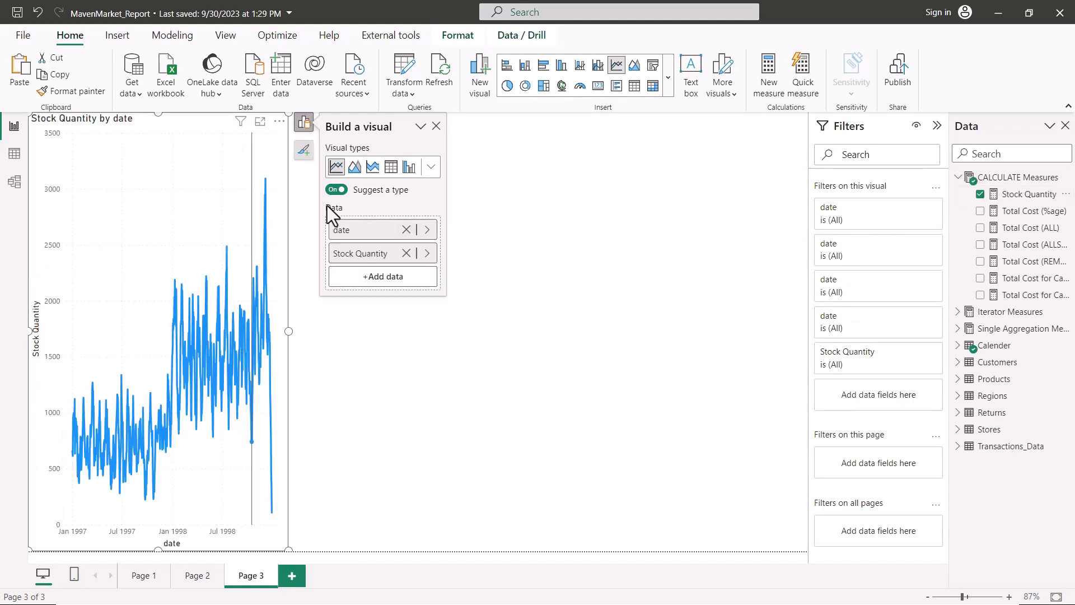
left_click(336, 167)
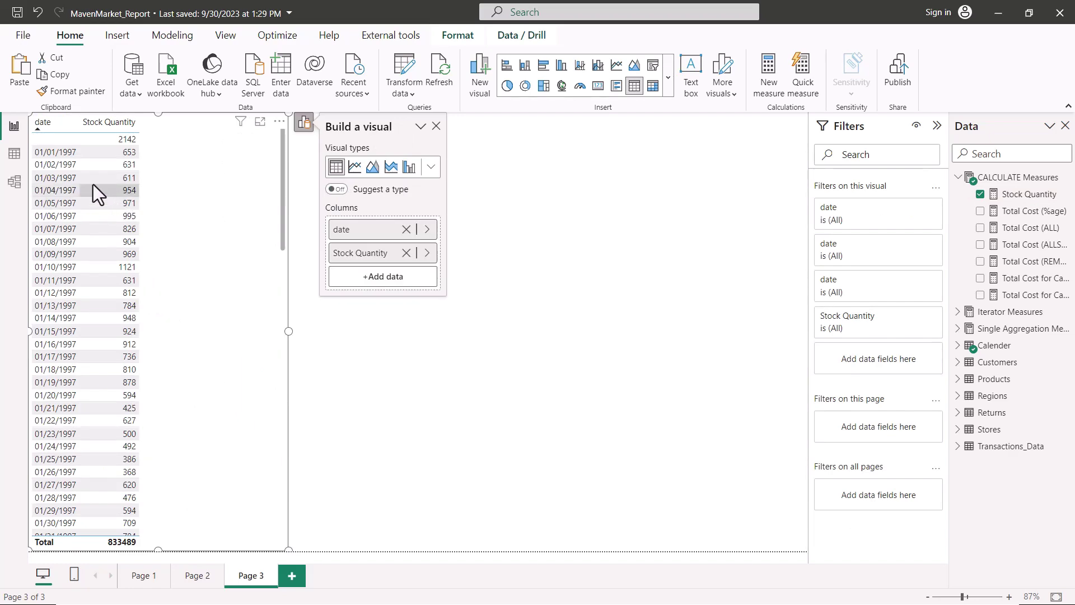
scroll(91, 264, "down", 10)
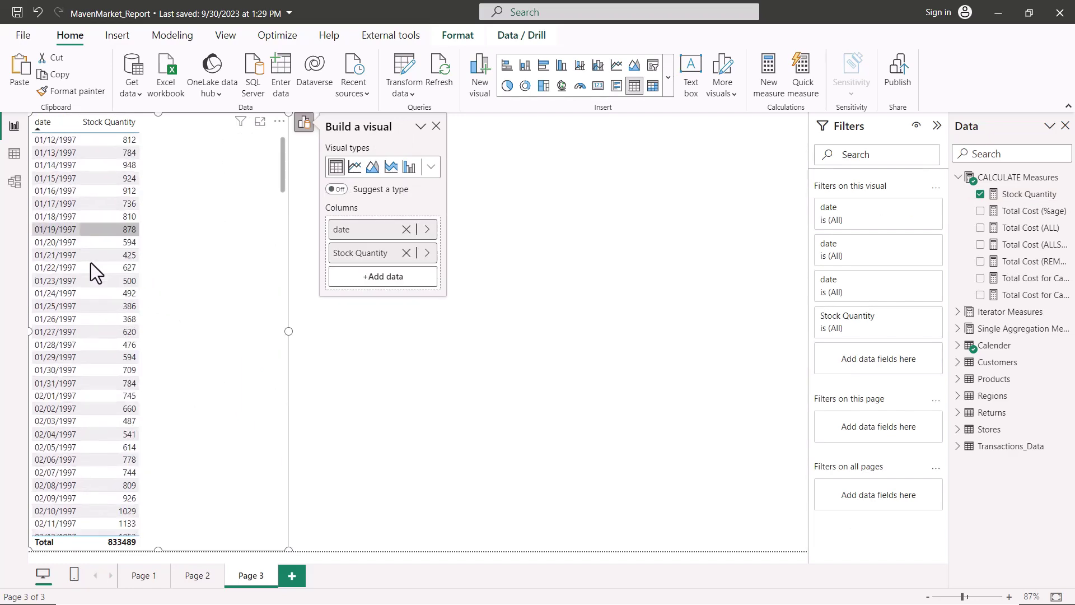
scroll(91, 263, "up", 10)
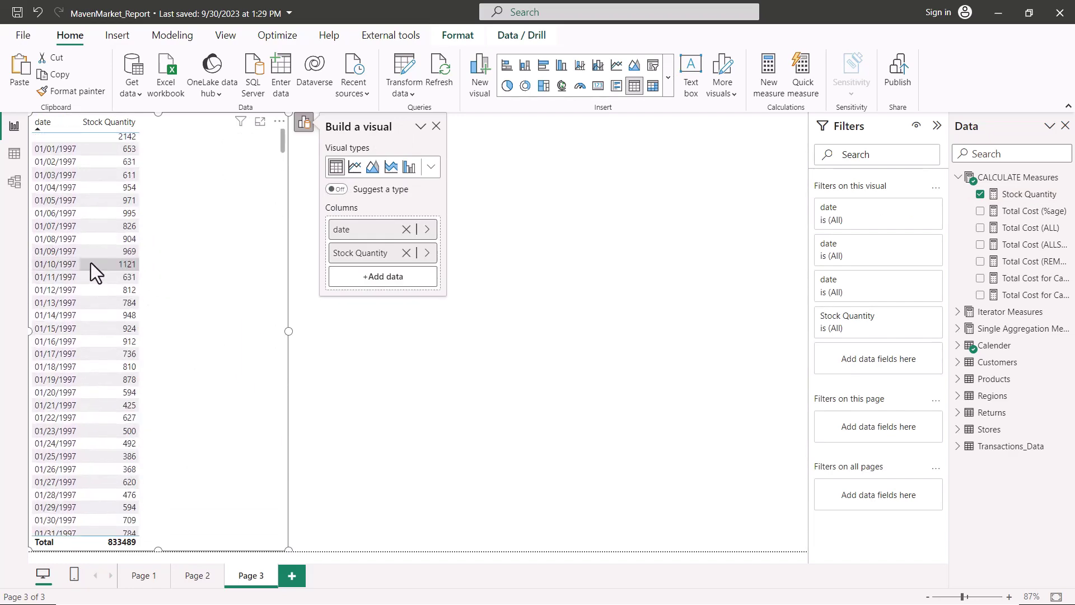
Duplicate the table visual beside the original and replace Stock Quantity with Total Quantity in the copy
left_click(216, 316)
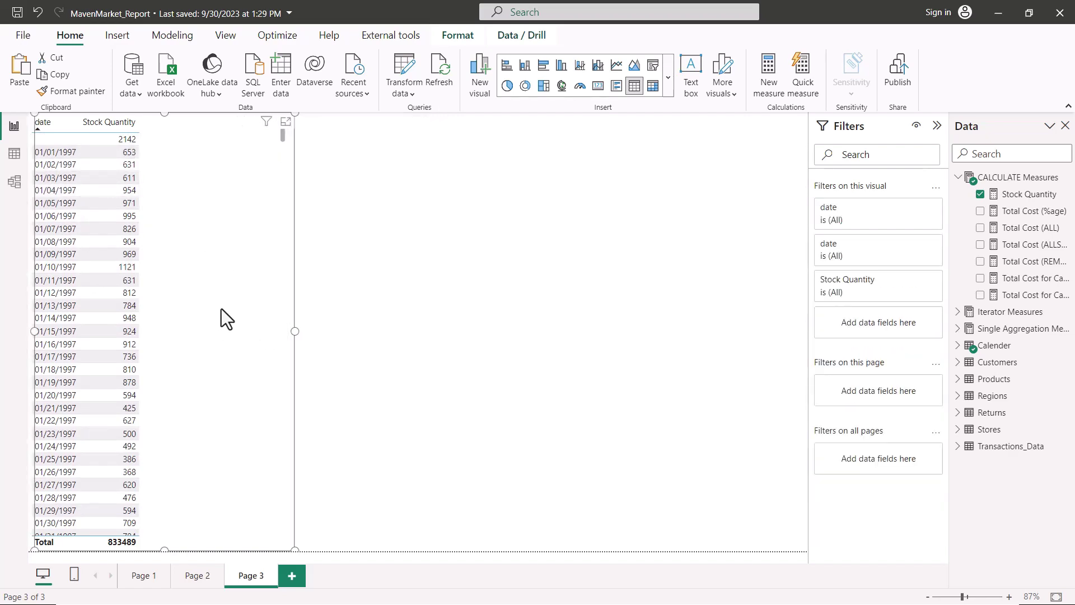
key("ctrl+v")
left_click_drag(223, 305, 611, 298)
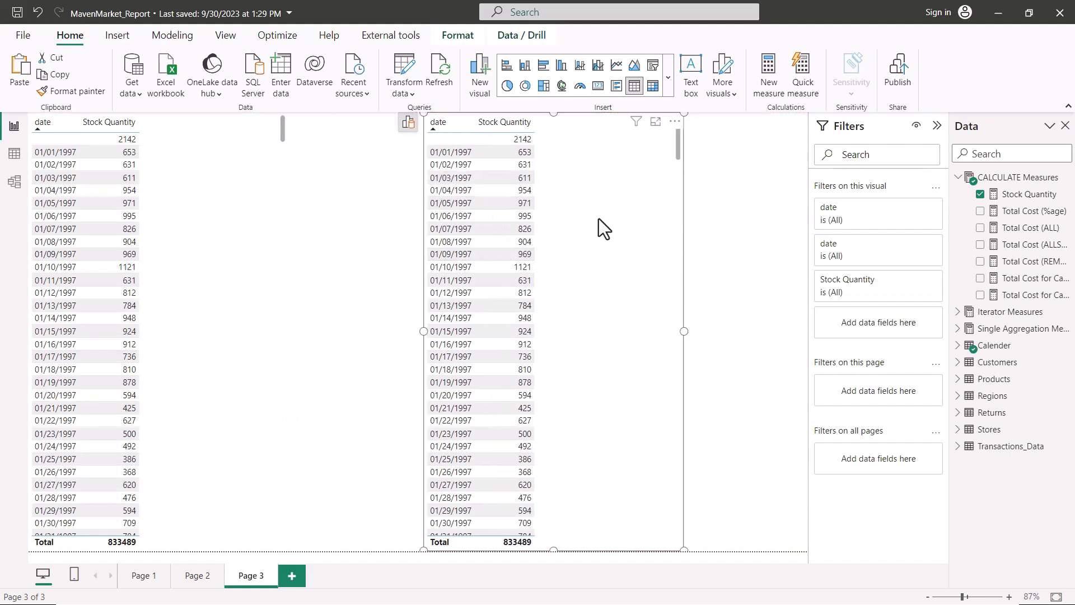
left_click(408, 125)
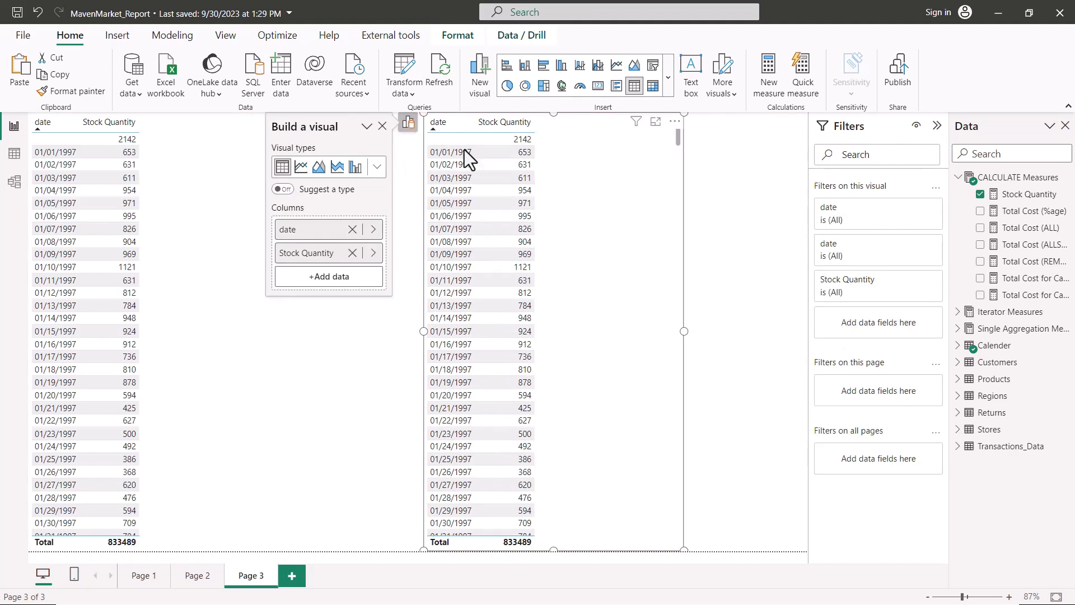
left_click(372, 254)
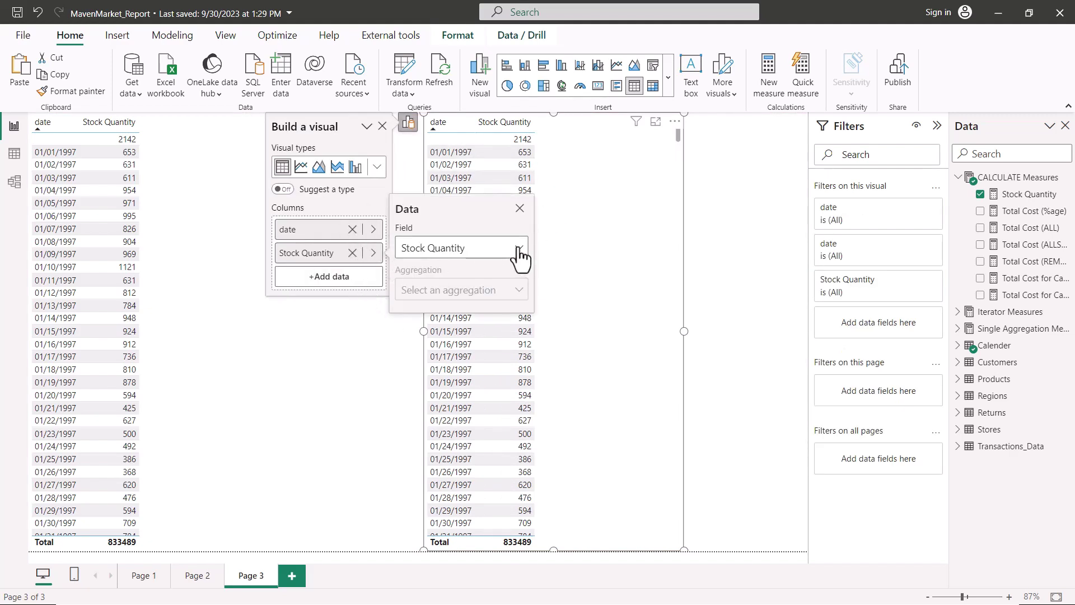
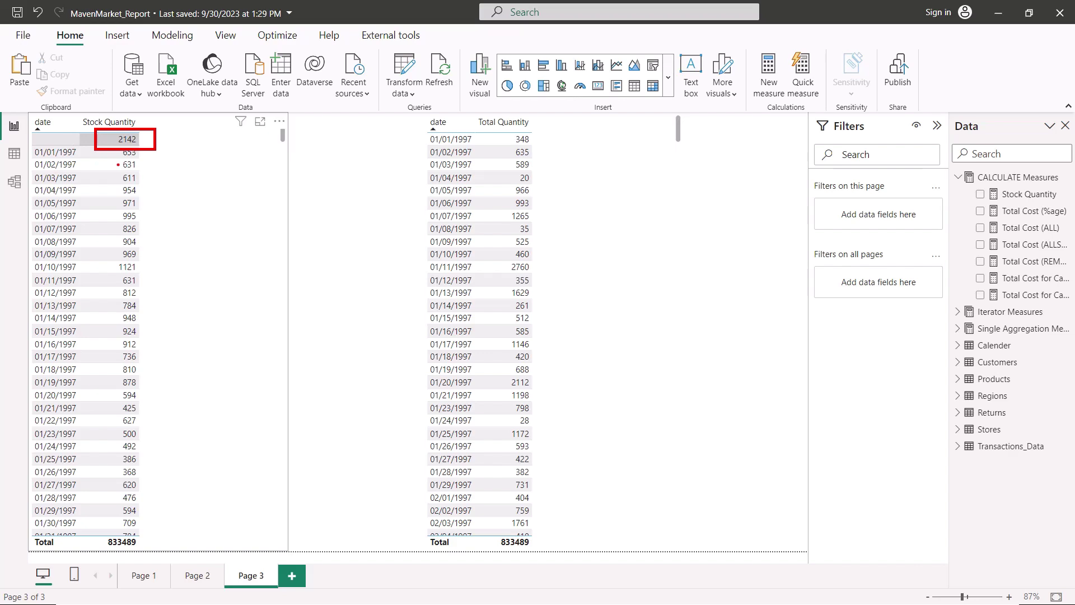
Inspect the relationships between Calender and Transactions_Data in the model view and return to the tables on Page 3
left_click(14, 182)
scroll(344, 243, "down", 3)
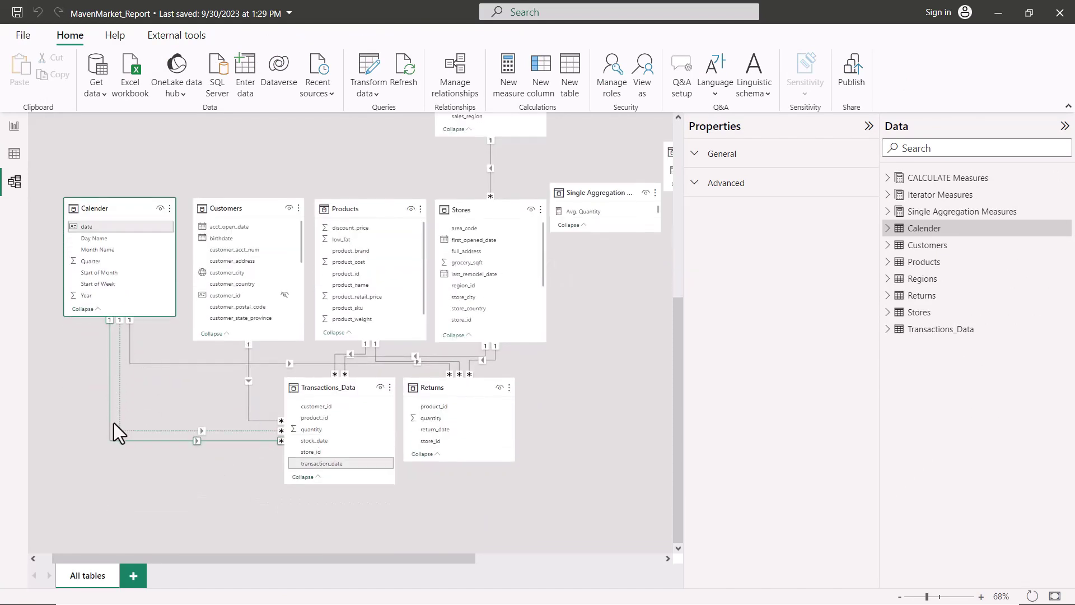
left_click(14, 126)
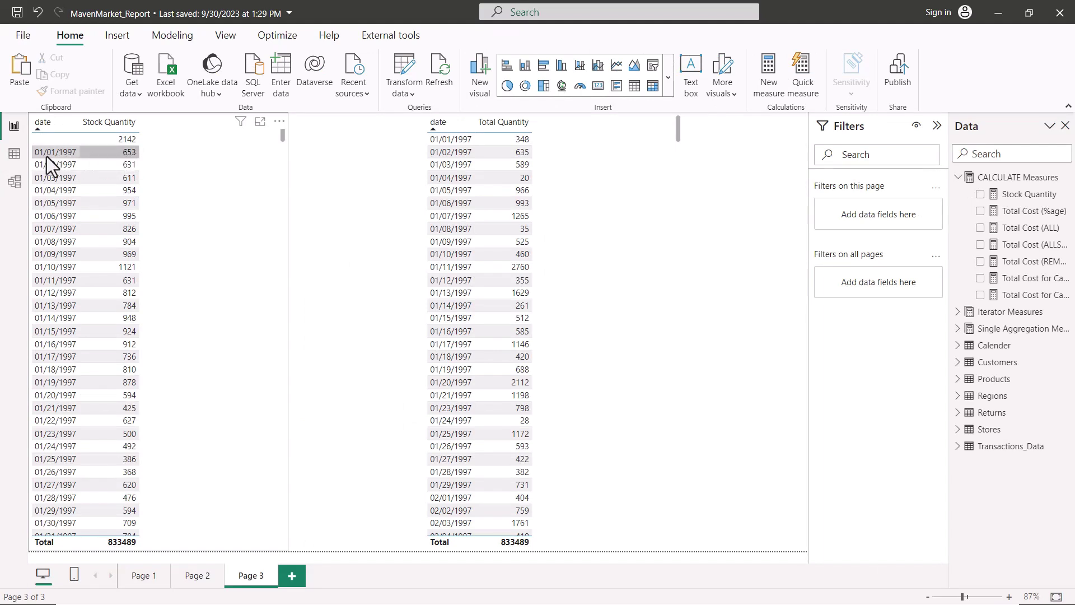
Show the rows of the Transactions_Data table in Table view to examine its transaction_date and stock_date columns
left_click(14, 153)
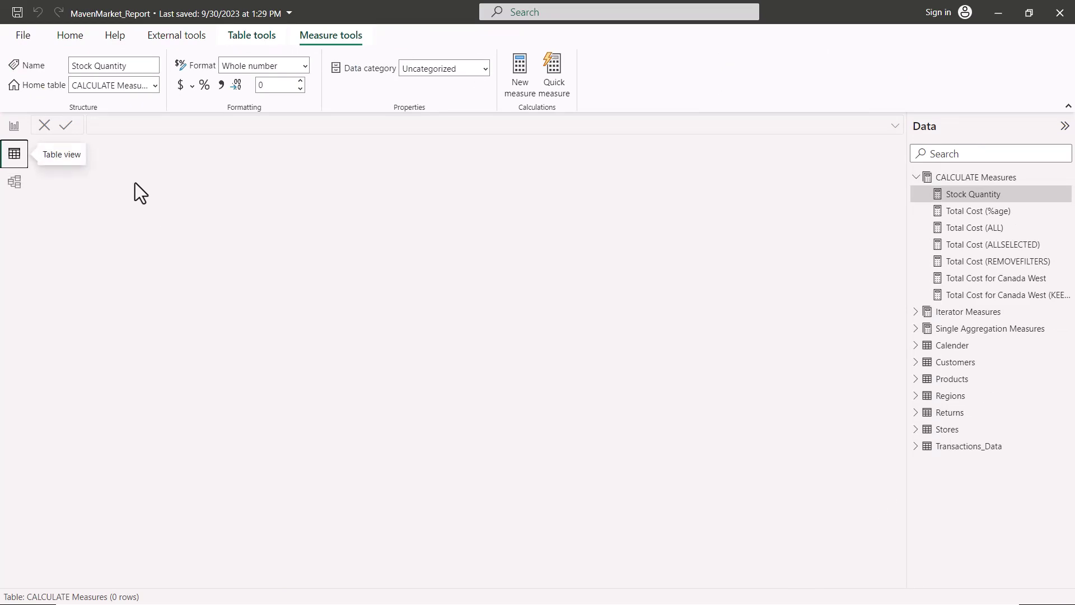
left_click(917, 177)
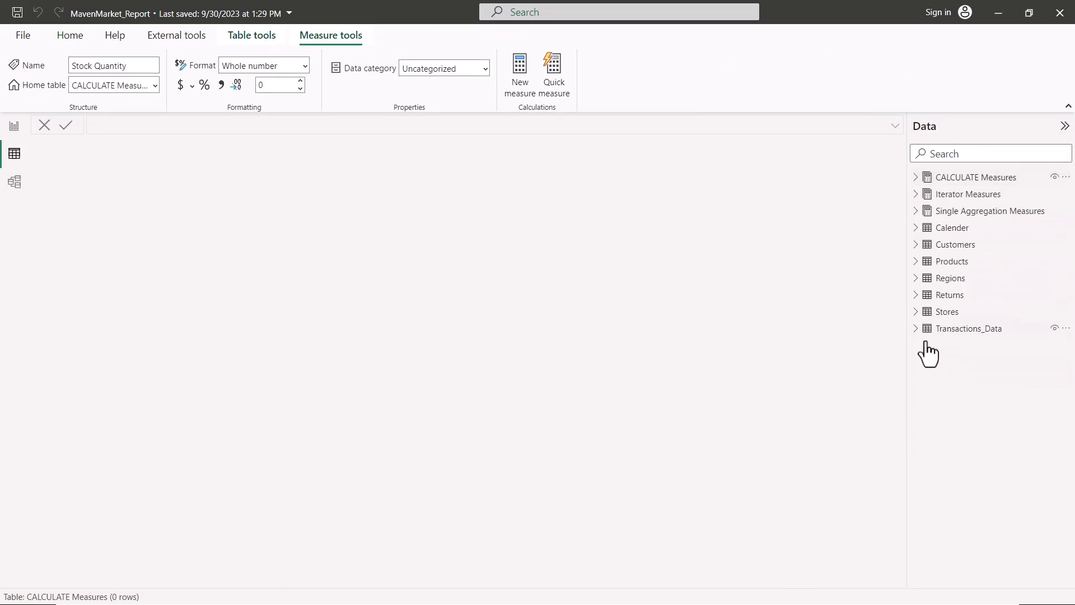
left_click(950, 330)
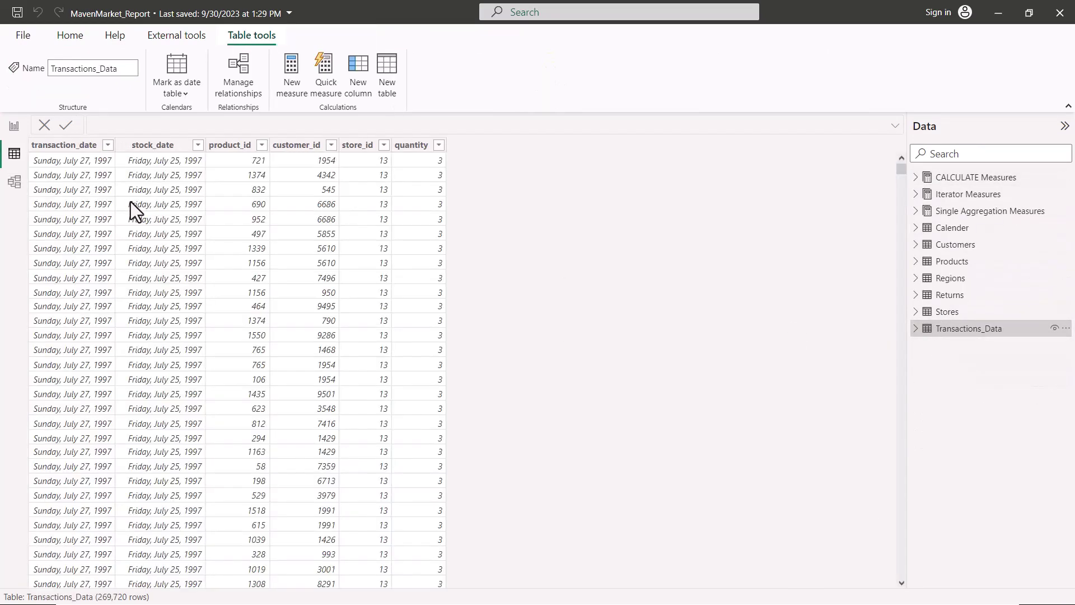